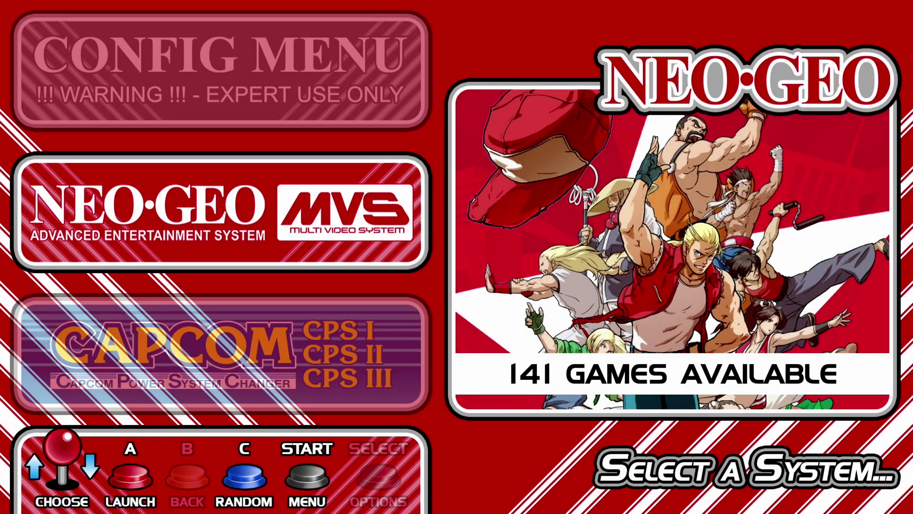
- Browse the available game systems and look through the Neo Geo game list
key("Down")
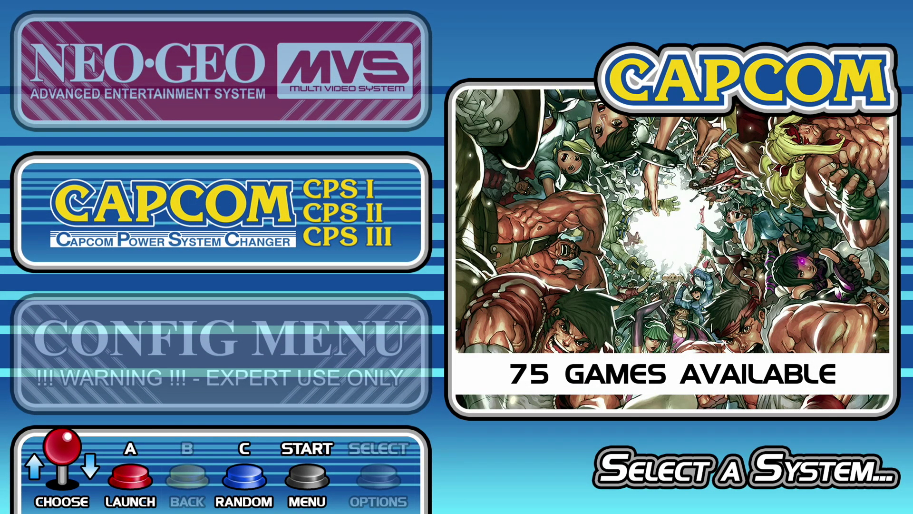
key("Down")
key("Down")
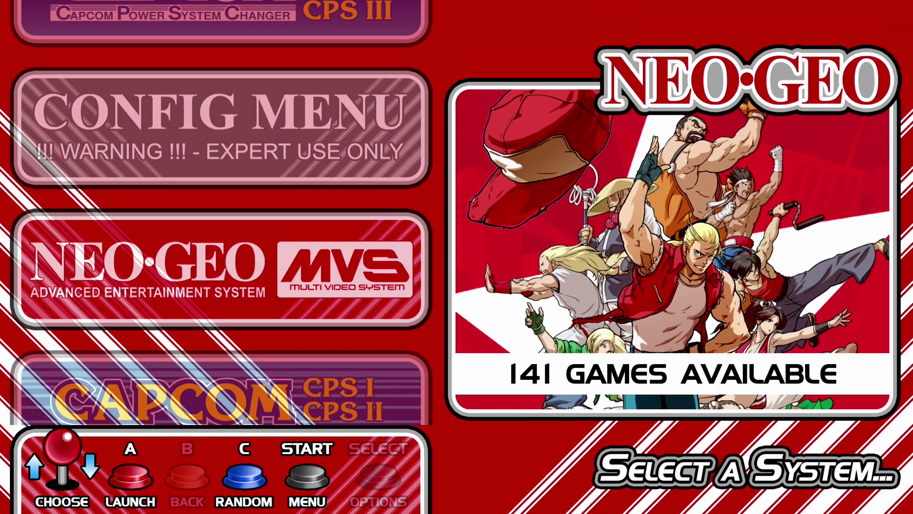
key("Return")
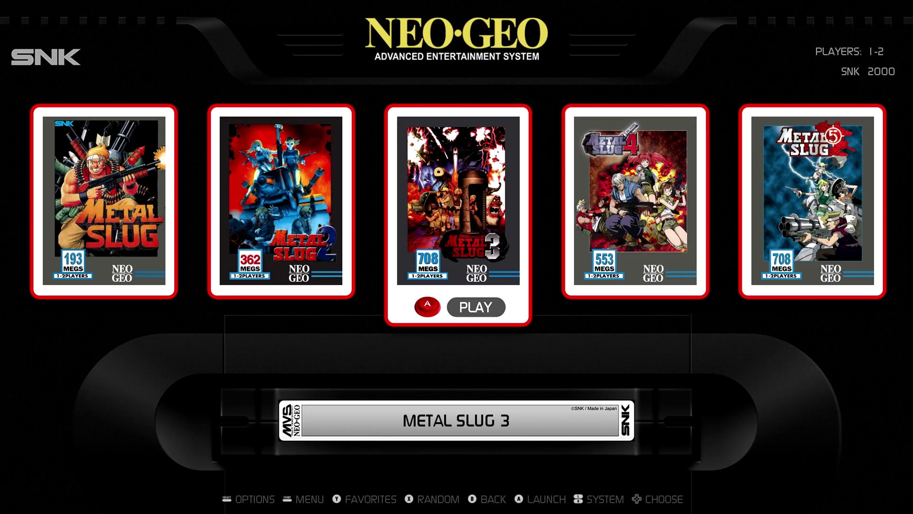
key("Right")
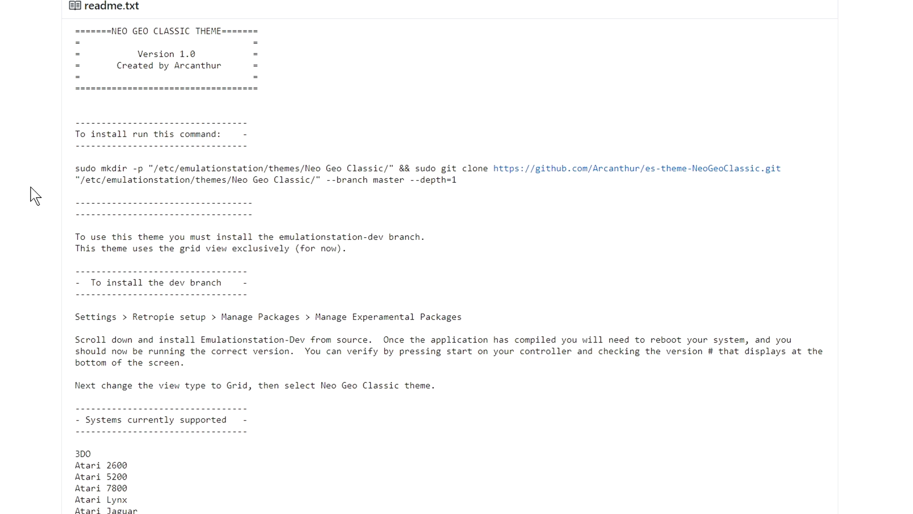
- Read the Neo Geo Classic theme's readme, covering the installation instructions and the list of supported systems
scroll(47, 228, "down", 3)
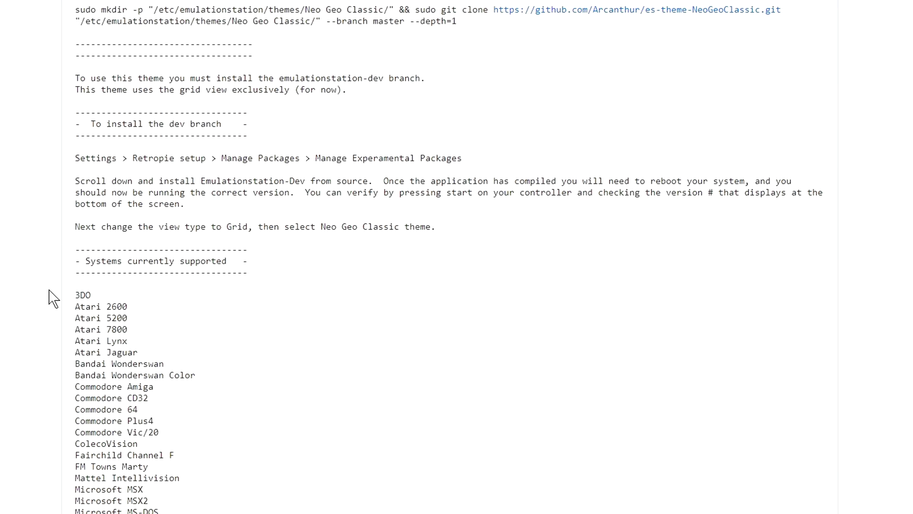
scroll(52, 298, "down", 9)
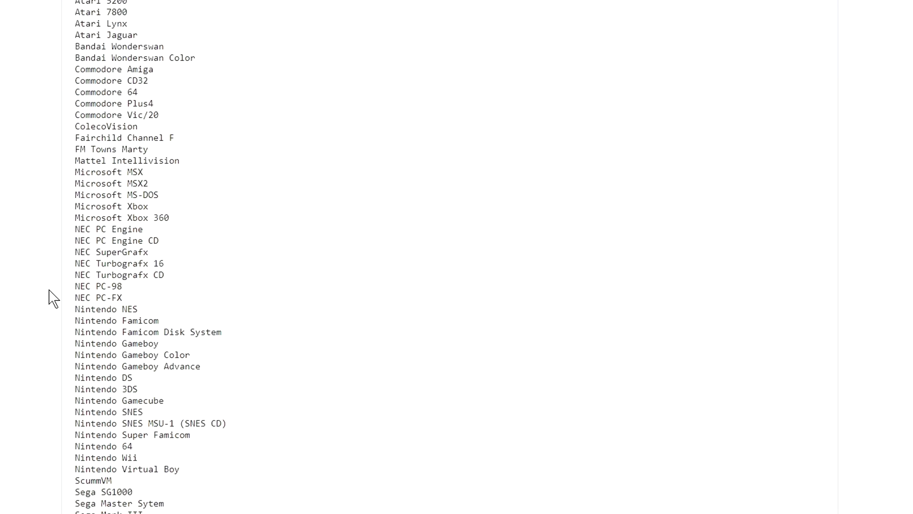
scroll(53, 298, "down", 5)
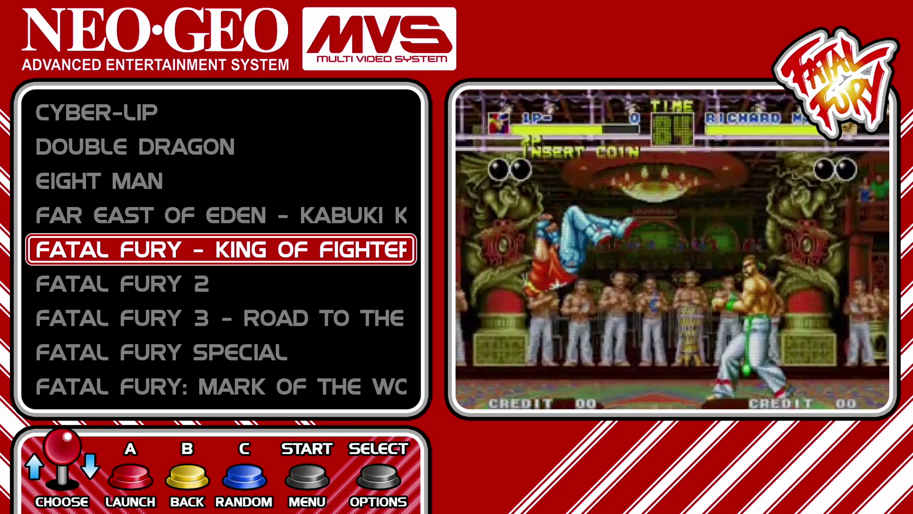
key("Left")
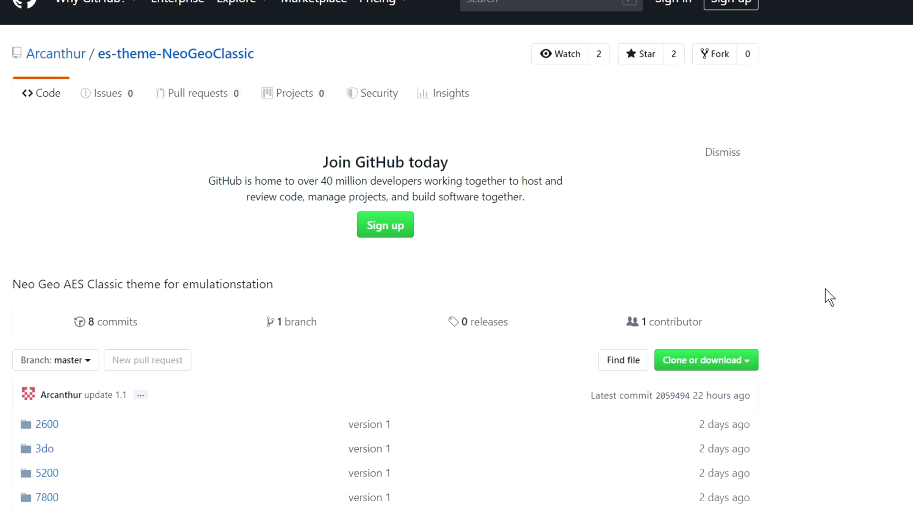
- Download the es-theme-NeoGeoClassic repository from GitHub as a ZIP and show the downloaded file in its folder
left_click(658, 353)
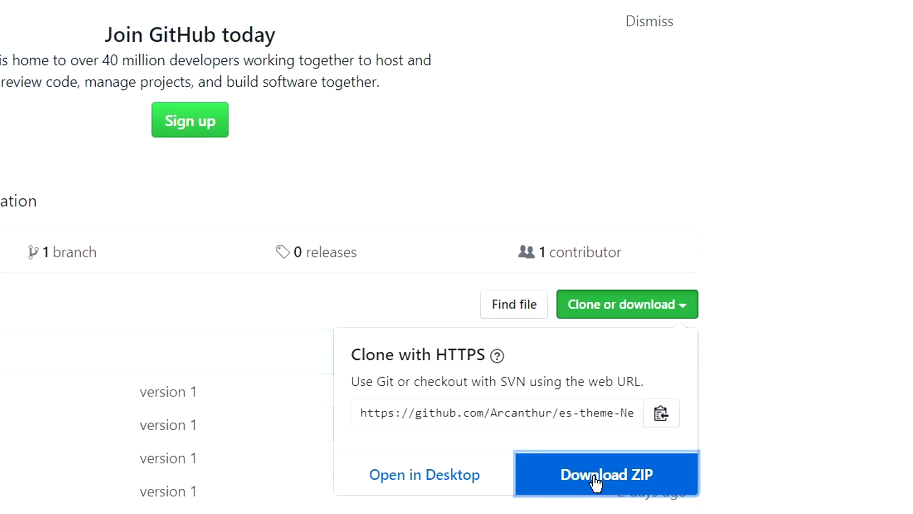
left_click(629, 481)
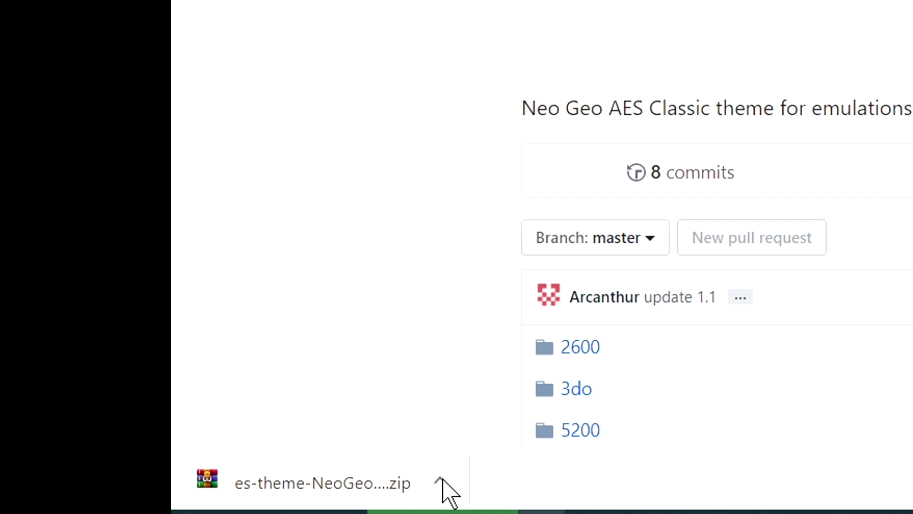
left_click(439, 481)
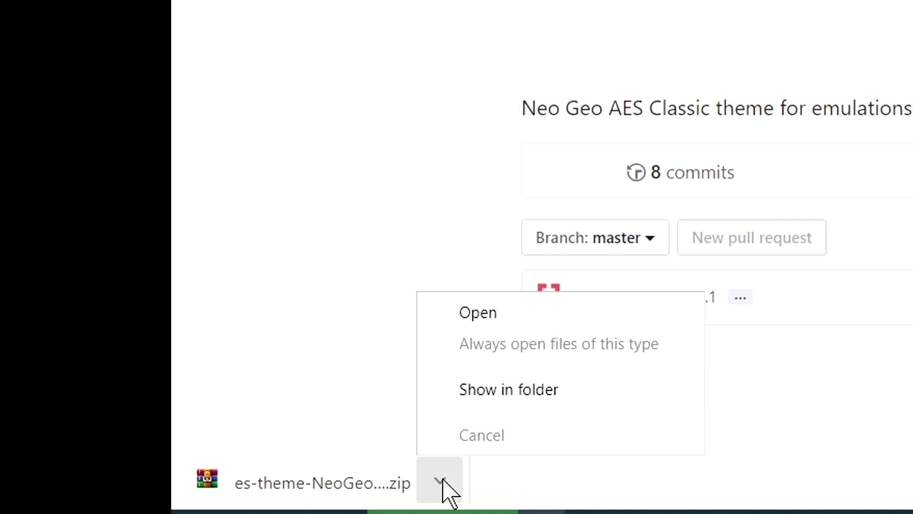
left_click(506, 395)
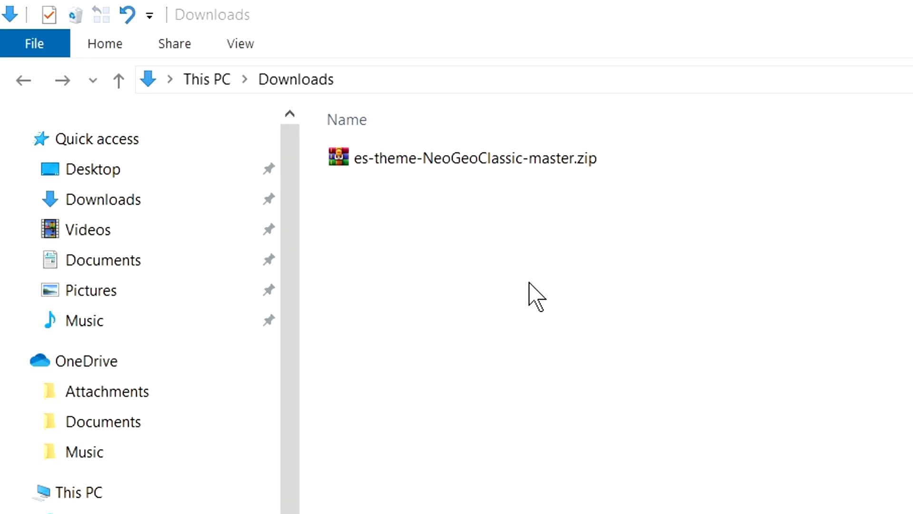
- Extract es-theme-NeoGeoClassic-master.zip into the Downloads folder
left_click(398, 163)
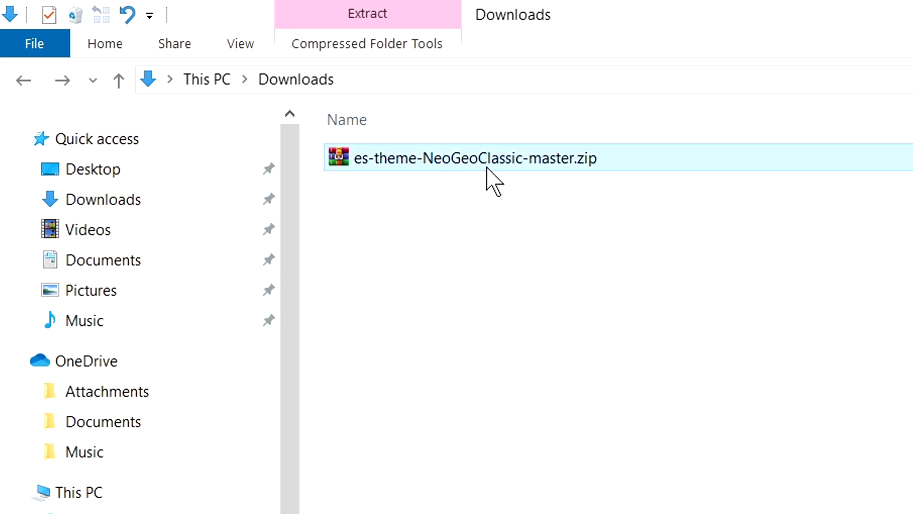
right_click(478, 154)
left_click(628, 261)
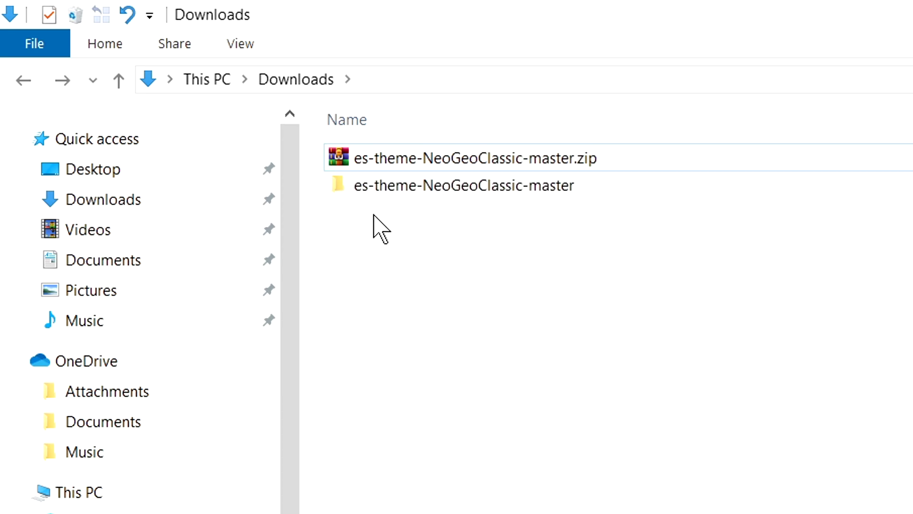
- Rename the extracted es-theme-NeoGeoClassic-master folder as NeoGeoClassic
left_click(363, 190)
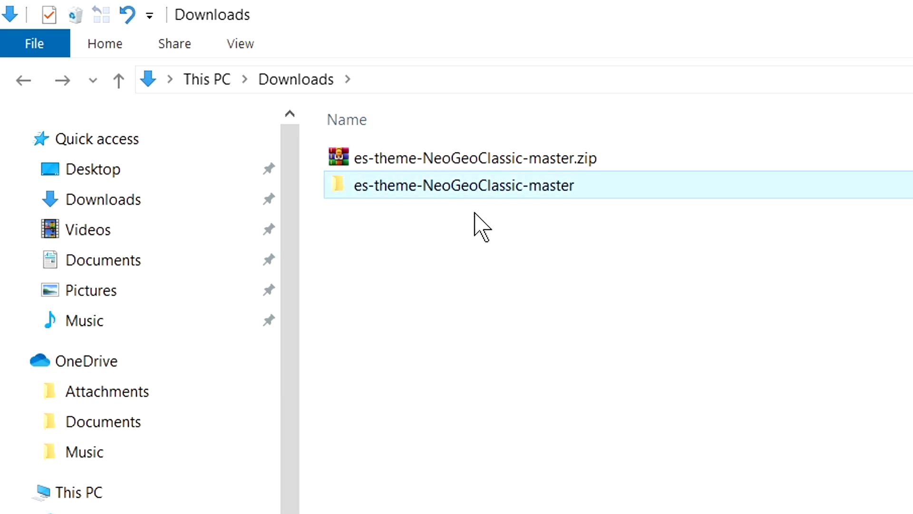
right_click(460, 189)
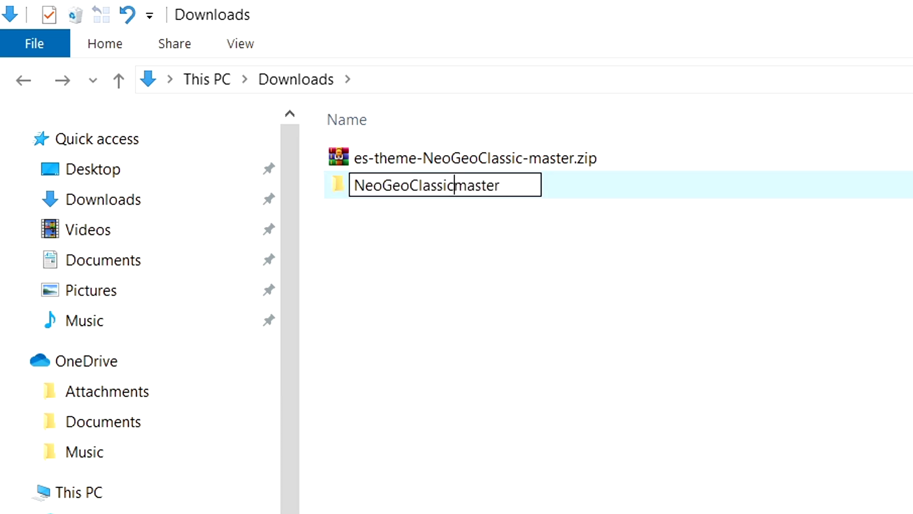
key("Delete")
key("Delete")
key("Delete")
key("Delete")
key("Delete")
key("Delete")
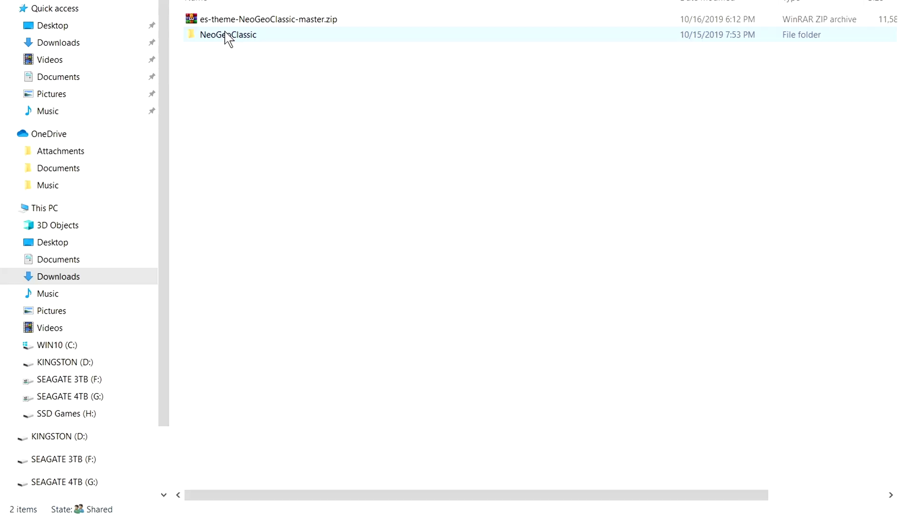
- Copy the NeoGeoClassic folder into configs\all\emulationstation\themes on the RETROPIE network share
left_click(407, 192)
right_click(418, 180)
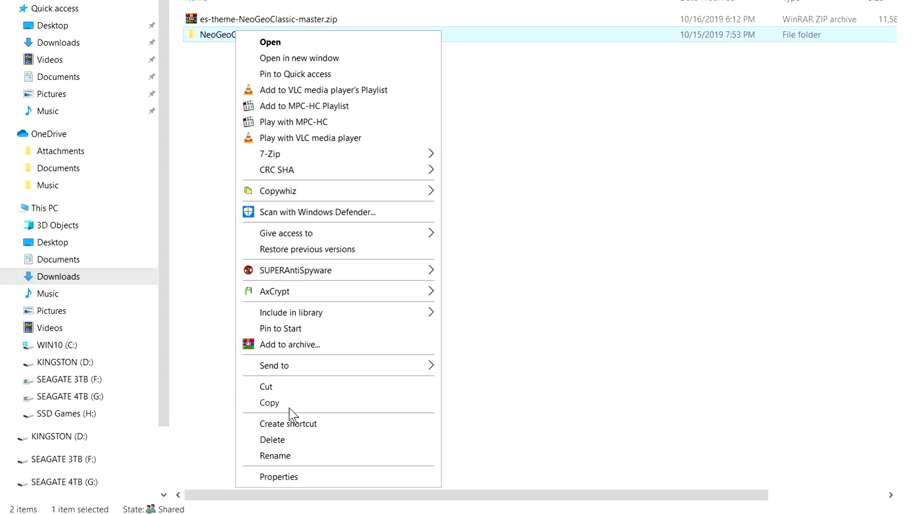
scroll(135, 337, "down", 2)
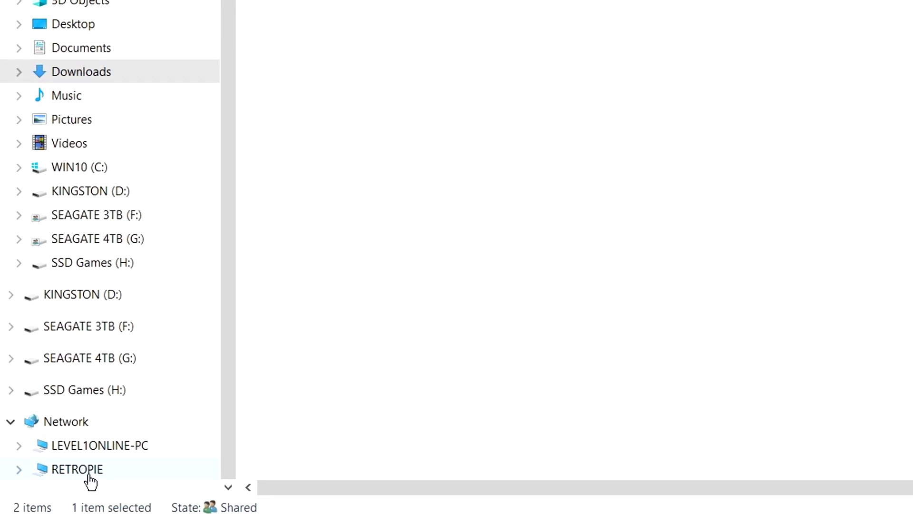
left_click(89, 475)
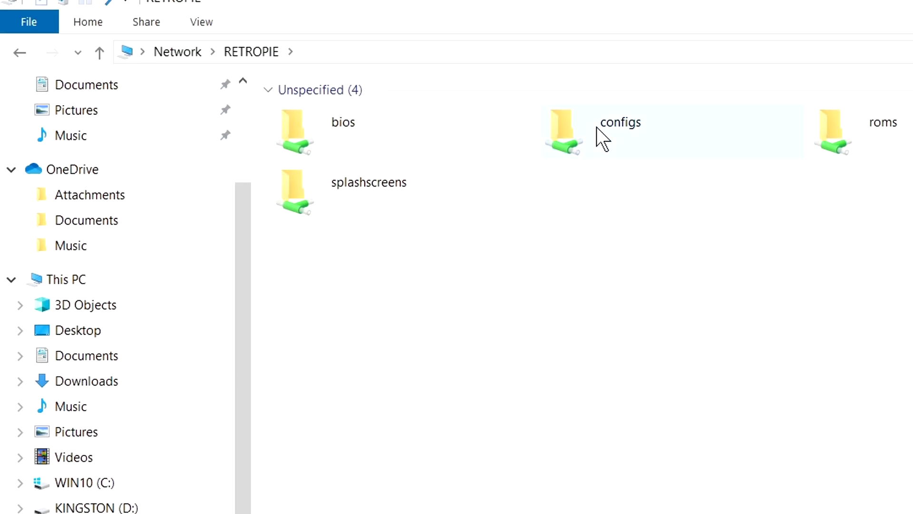
double_click(596, 126)
double_click(320, 120)
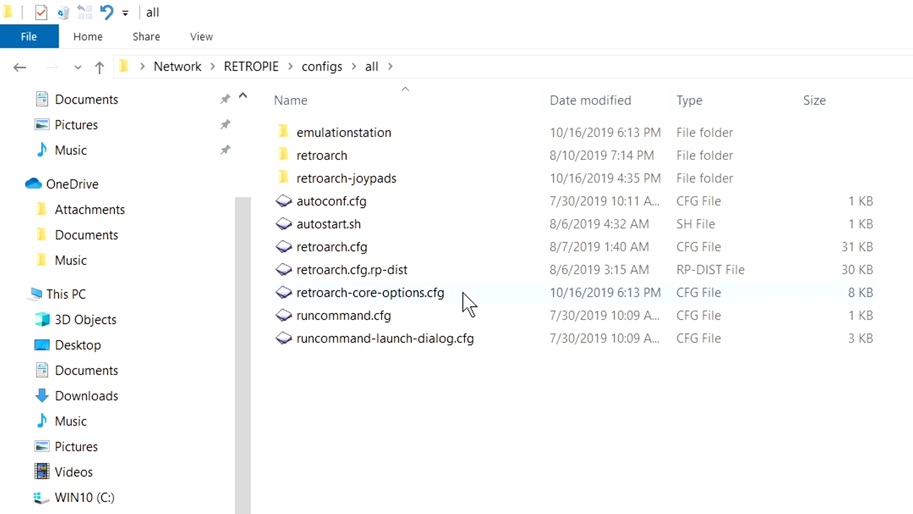
double_click(357, 135)
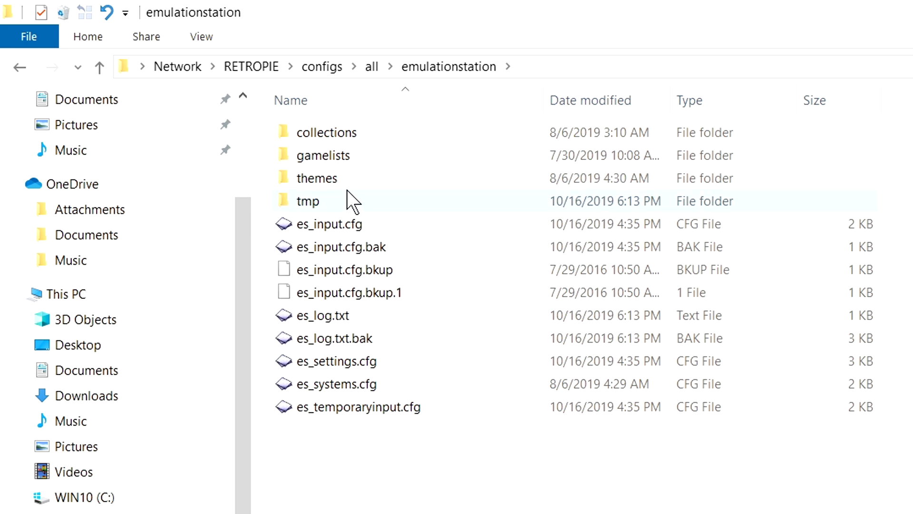
left_click(393, 177)
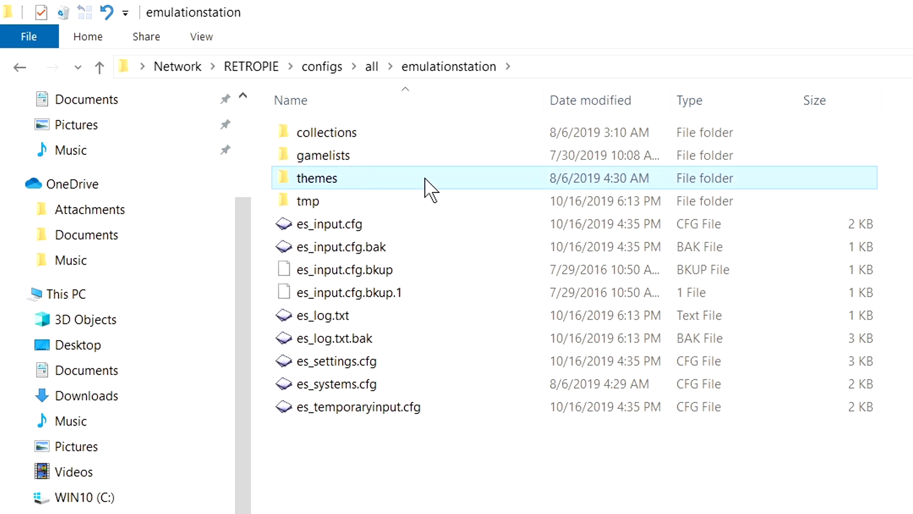
double_click(343, 179)
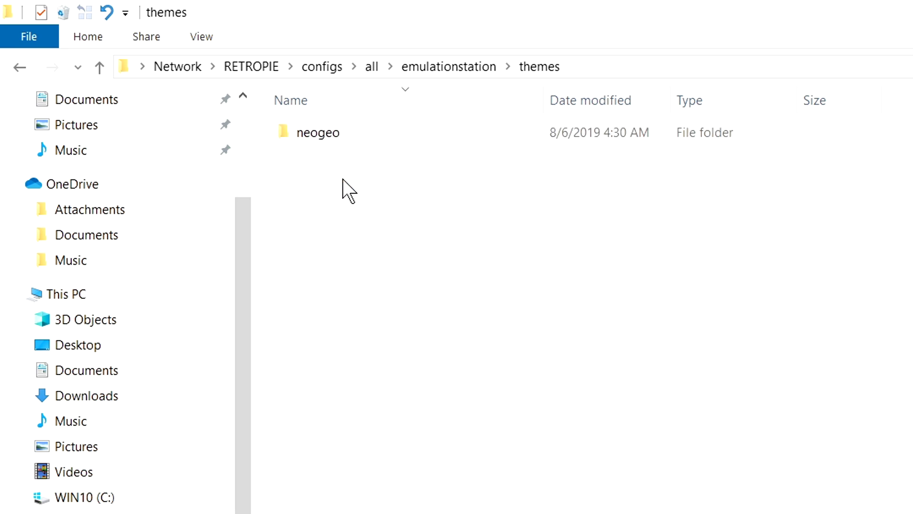
right_click(329, 207)
left_click(382, 358)
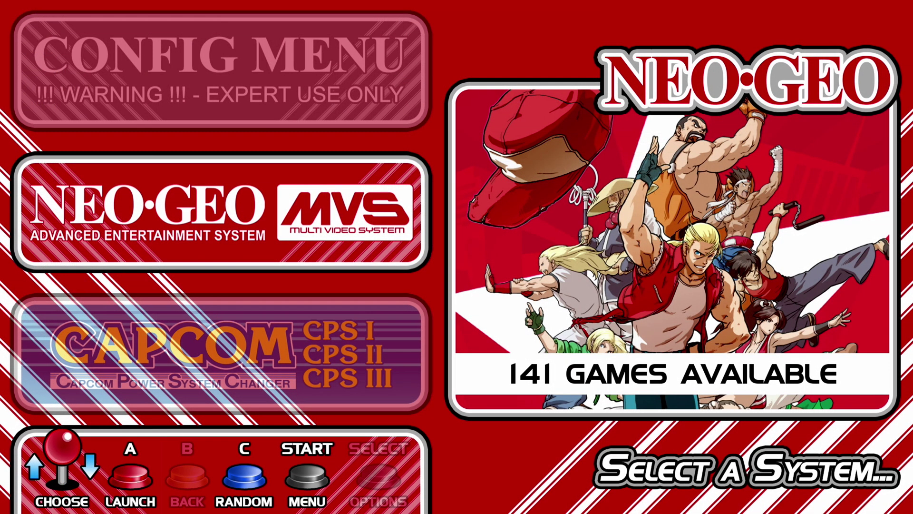
- Set the theme set to NEOGEOCLASSIC in EmulationStation's UI settings
key("Return")
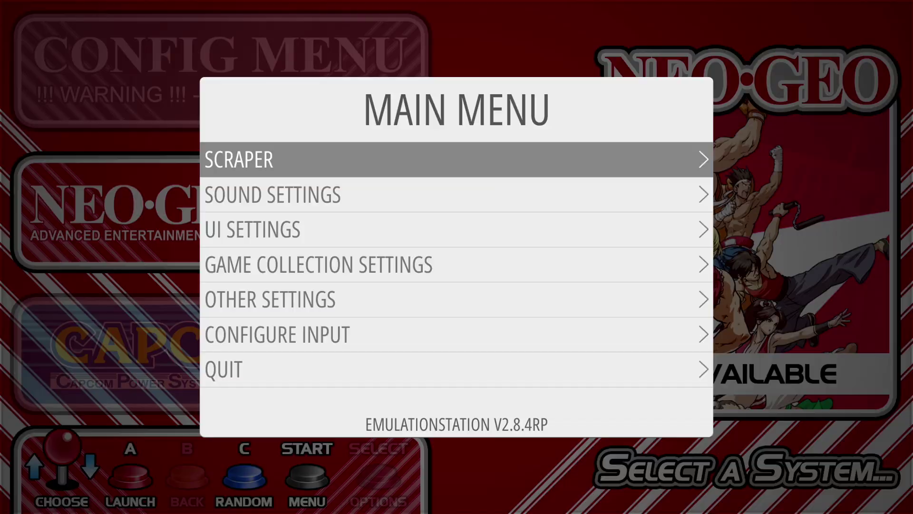
key("Down")
key("Down")
key("Down")
key("Up")
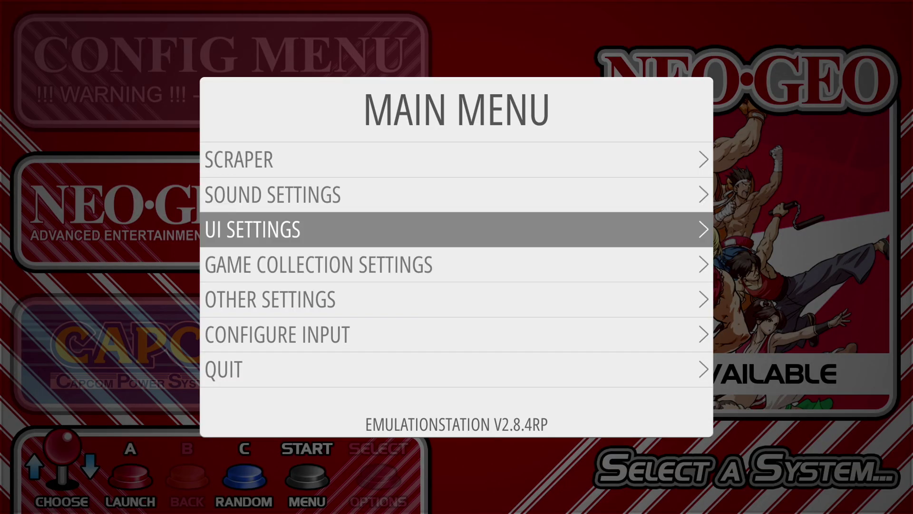
key("Return")
key("Down")
key("Down")
key("Down")
key("Down")
key("Down")
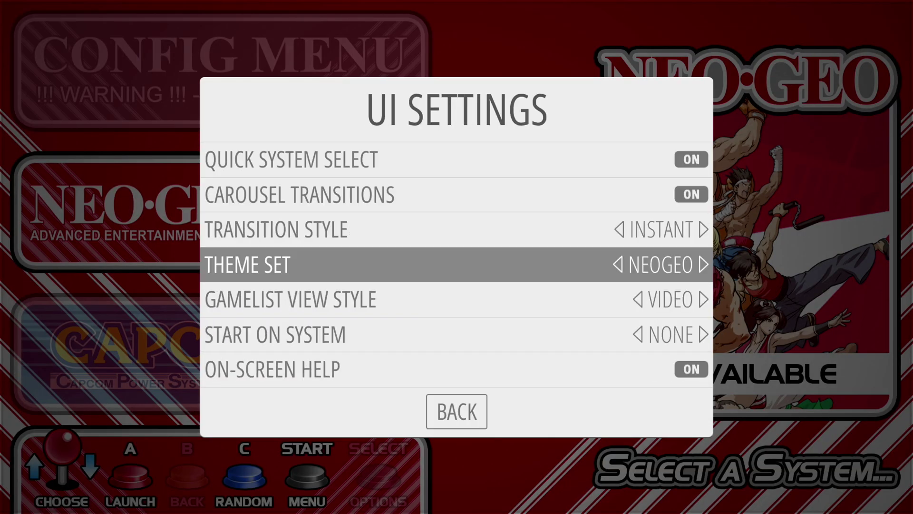
key("Return")
key("Up")
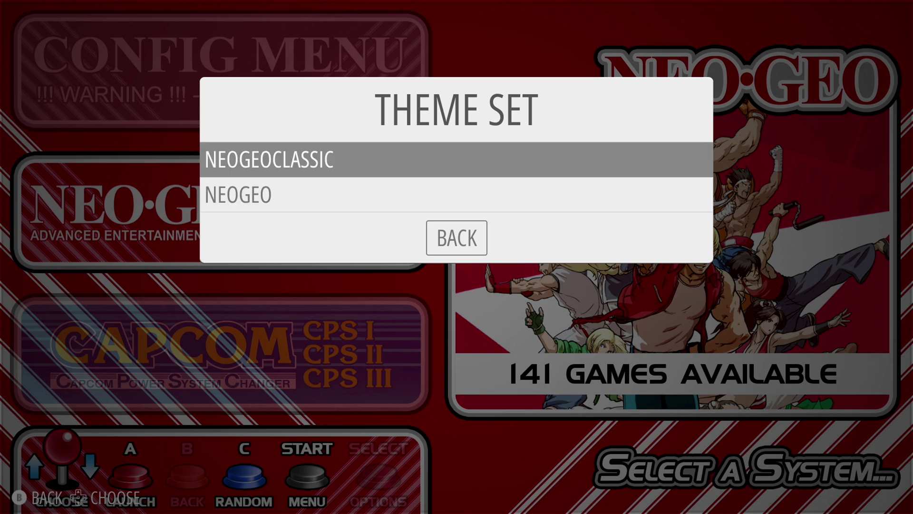
key("Return")
- Set the gamelist view style to Grid and close the settings
key("Down")
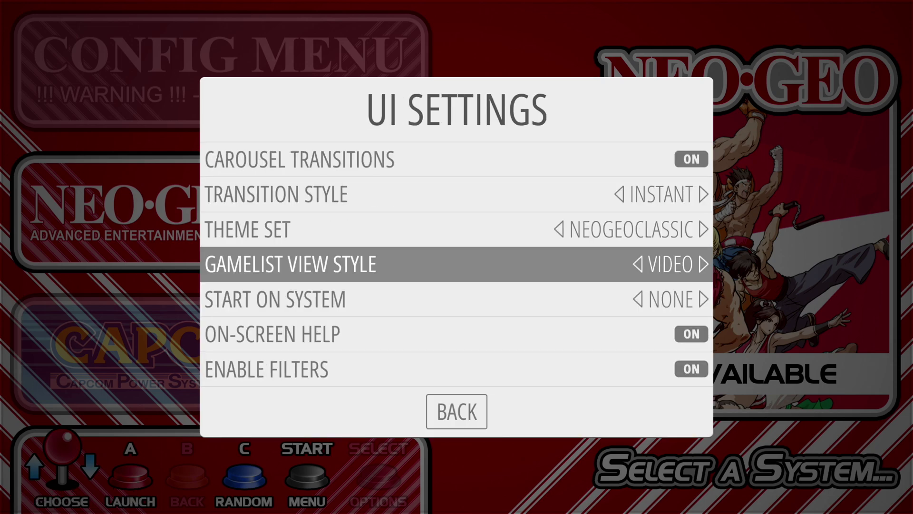
key("Return")
key("Down")
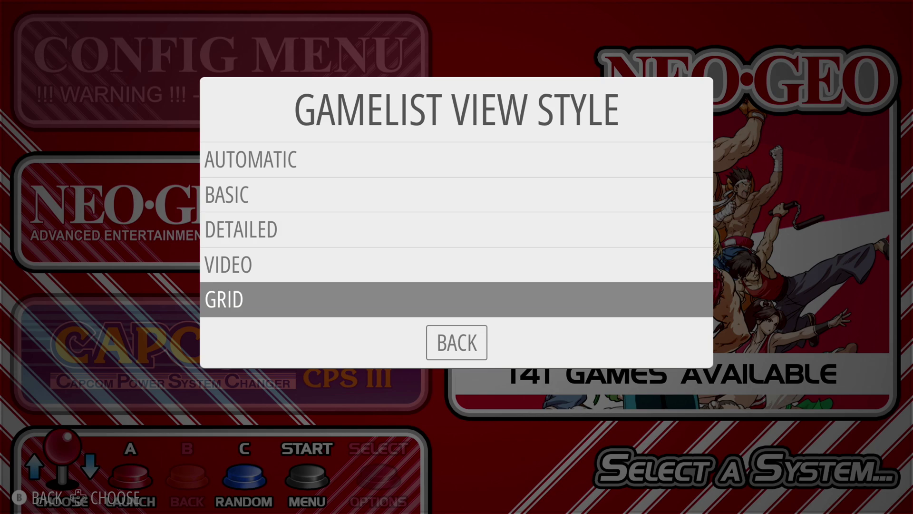
key("Return")
key("Escape")
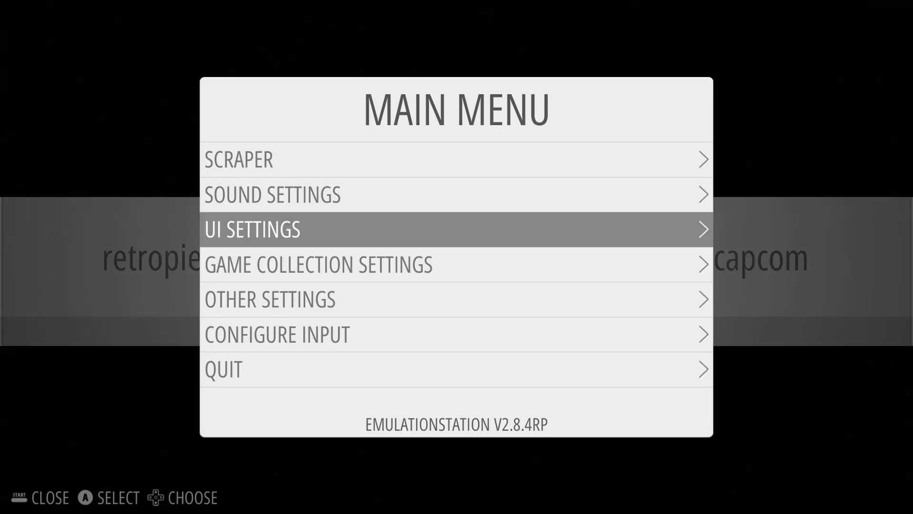
key("Escape")
- Browse the system carousel through retropie, neogeo and capcom to examine how the new theme displays them
key("Right")
key("Right")
key("Right")
key("Right")
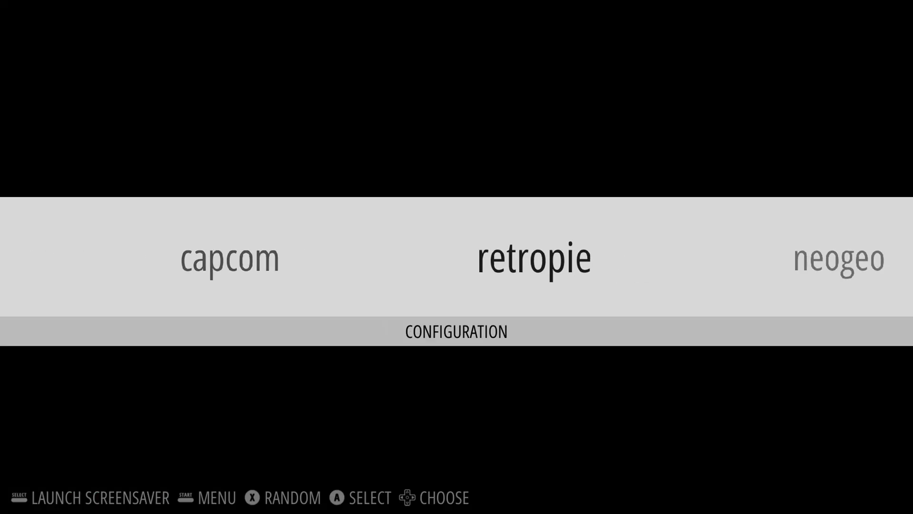
key("Right")
key("Right")
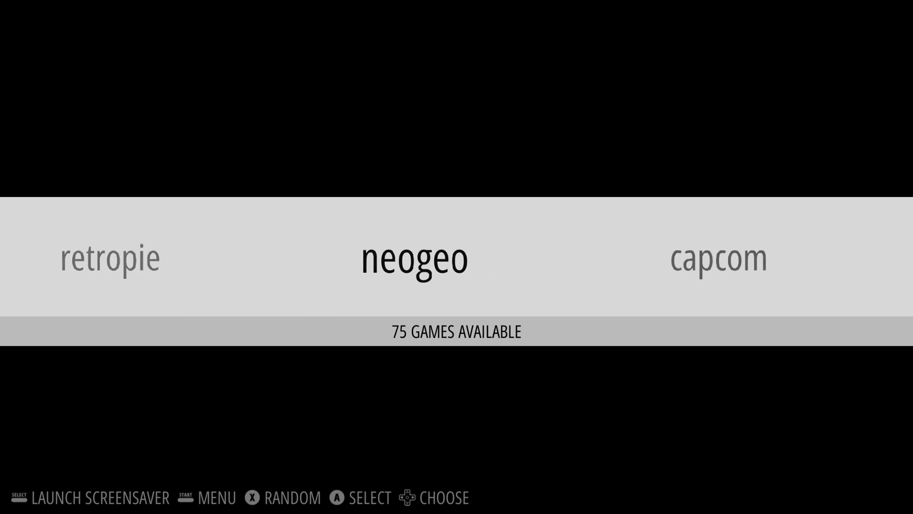
key("Left")
key("Right")
key("Left")
key("Right")
key("Right")
key("Right")
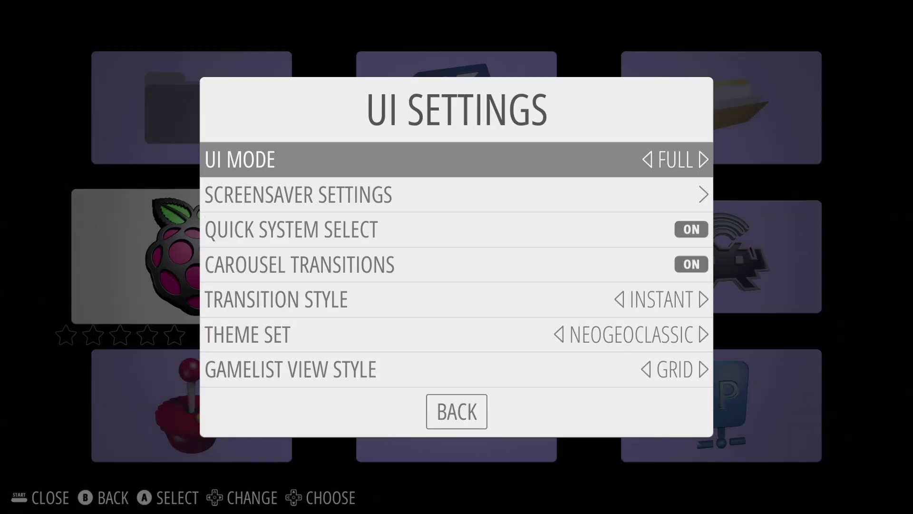
- Set the theme set to NEOGEO in the UI settings
key("Down")
key("Down")
key("Down")
key("Down")
key("Down")
key("Right")
key("Return")
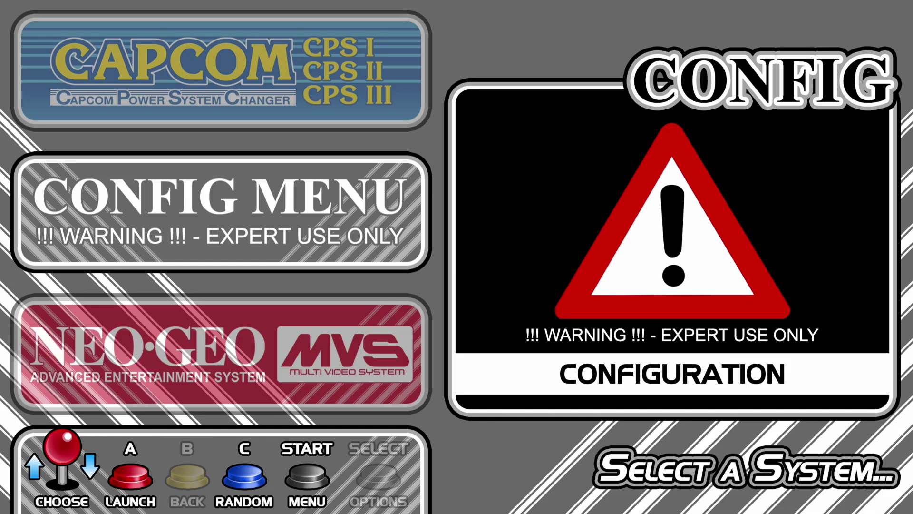
- Launch RetroPie Setup from the configuration system and update the RetroPie-Setup script
key("Return")
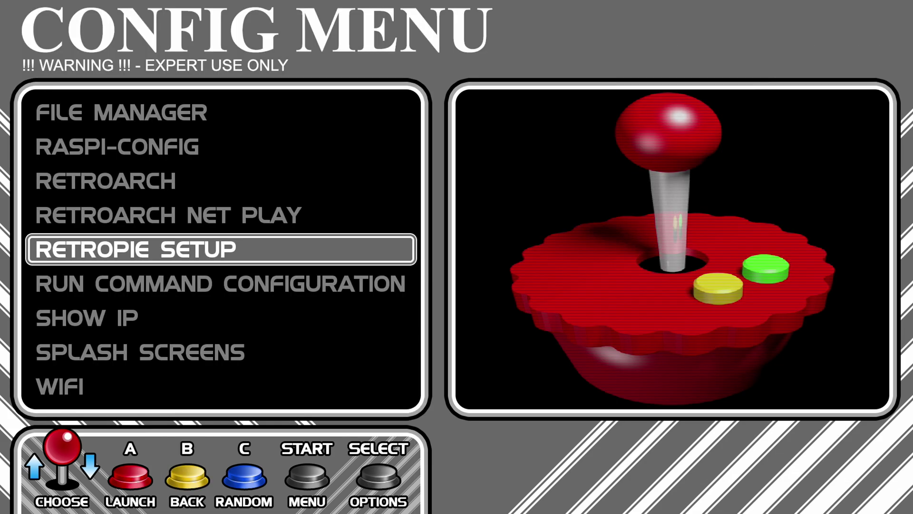
key("Down")
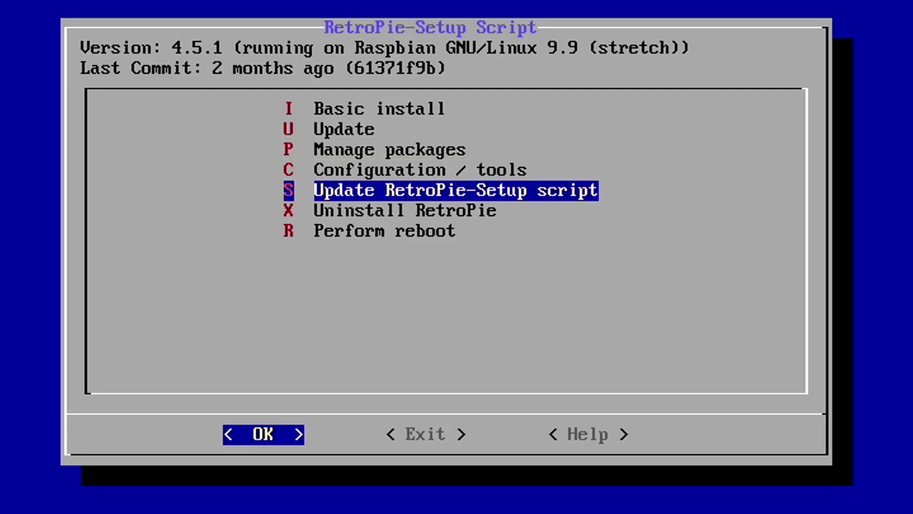
key("Return")
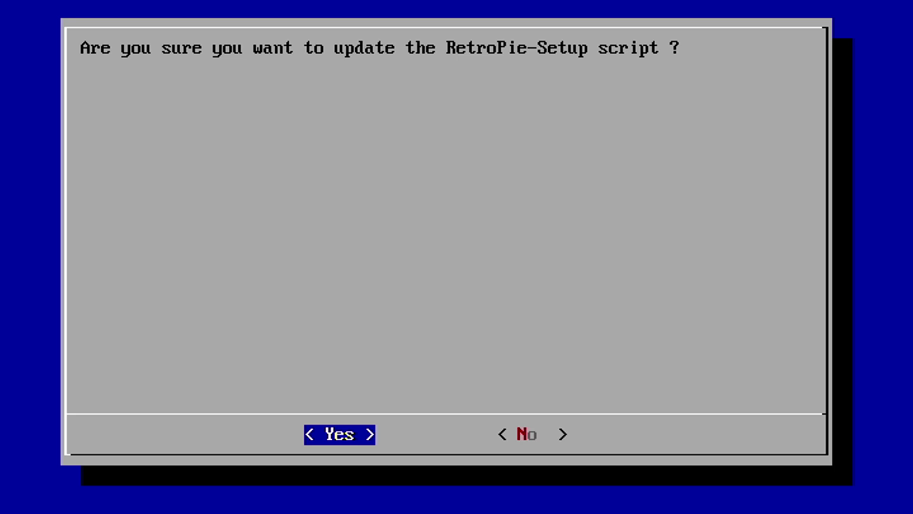
key("Return")
- Open the list of experimental packages in RetroPie Setup's package management
key("Down")
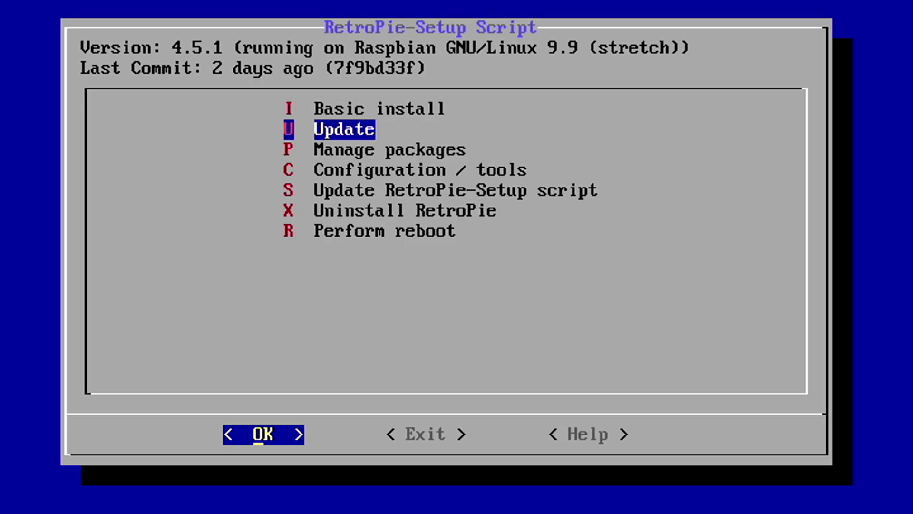
key("Down")
key("Return")
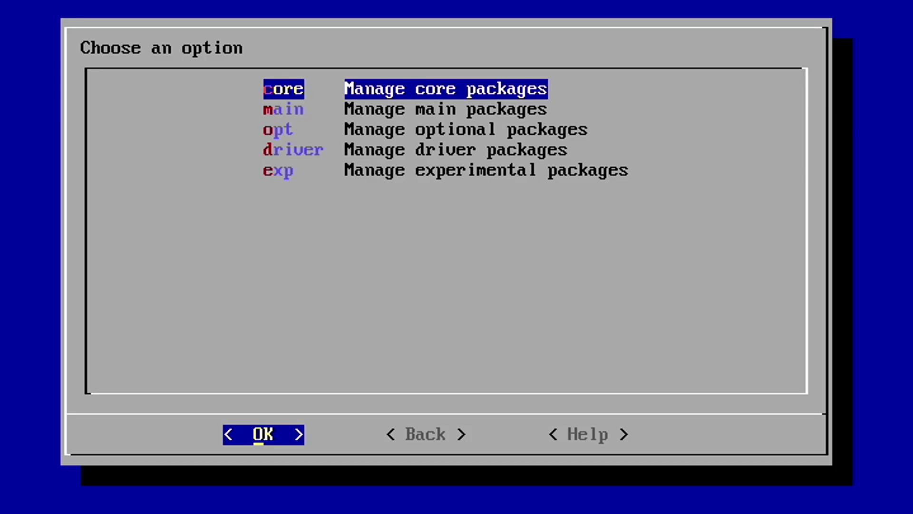
key("Down")
key("Down")
key("Down")
key("Down")
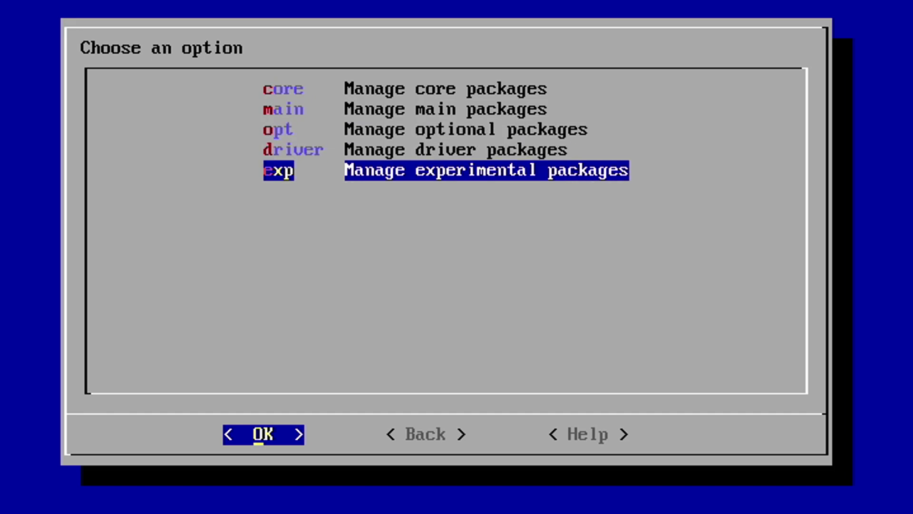
key("Return")
- Install the experimental package emulationstation-dev from source
key("Down")
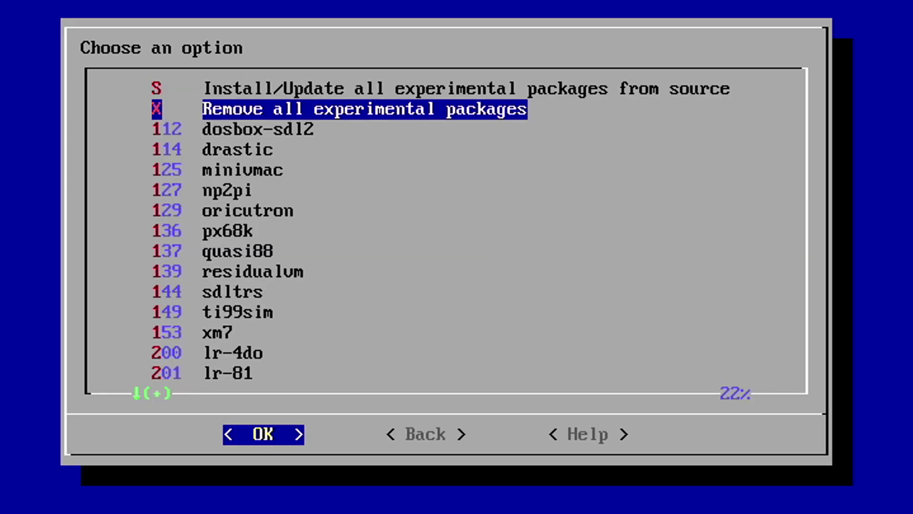
key("Page_Down")
key("Page_Down")
key("Page_Down")
key("Page_Down")
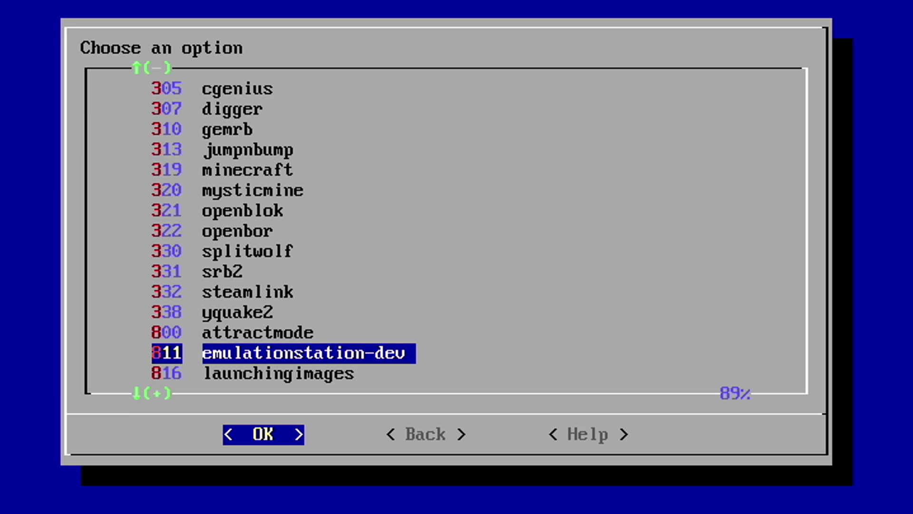
key("Return")
key("Down")
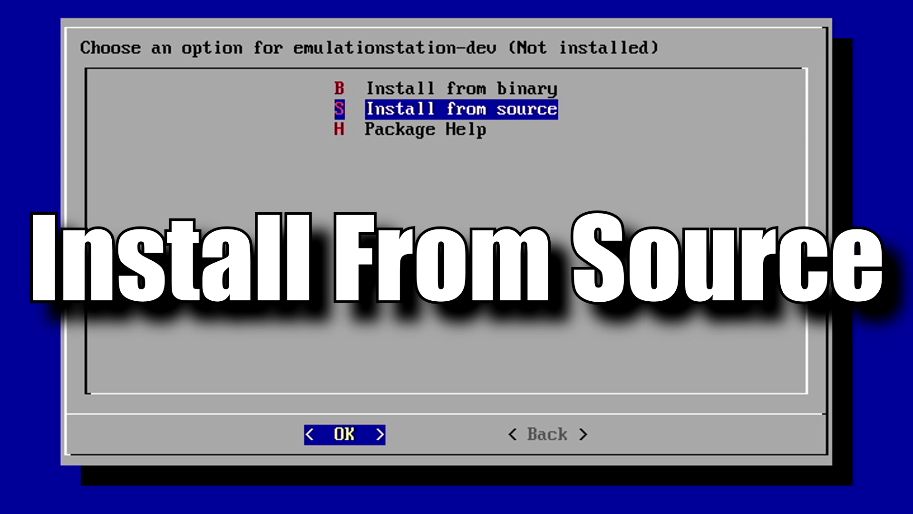
key("Return")
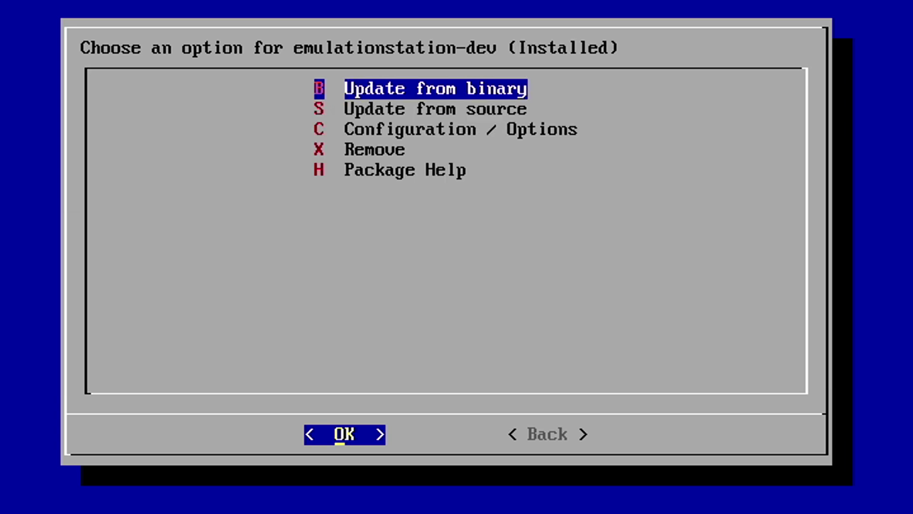
- Return to the main RetroPie-Setup menu and reboot the system
key("Tab")
key("Return")
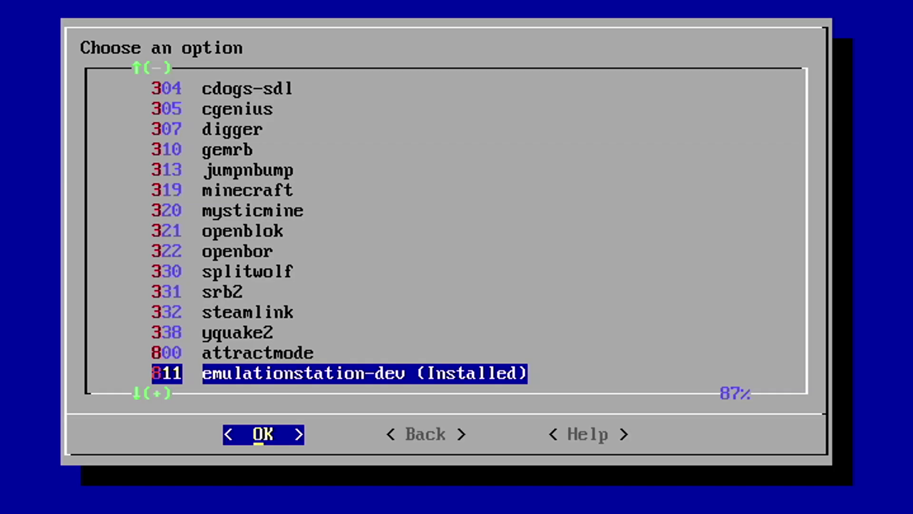
key("Tab")
key("Return")
key("Escape")
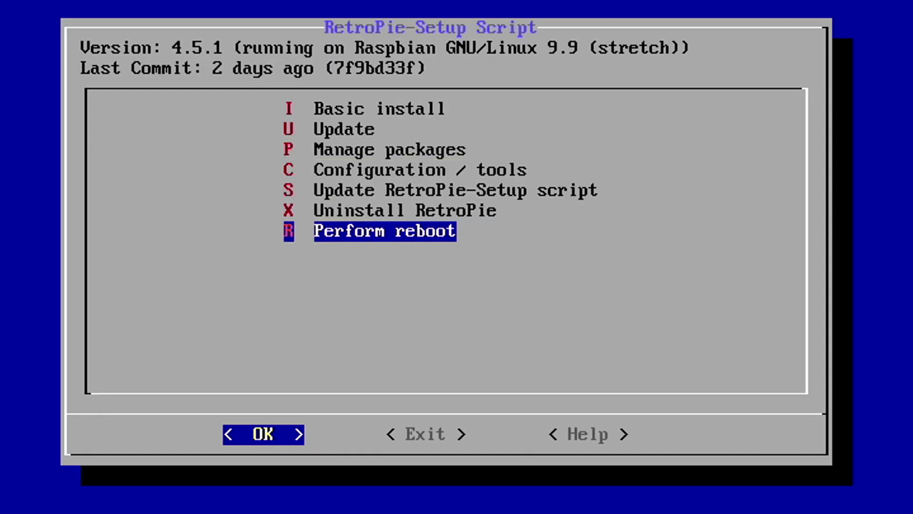
key("Return")
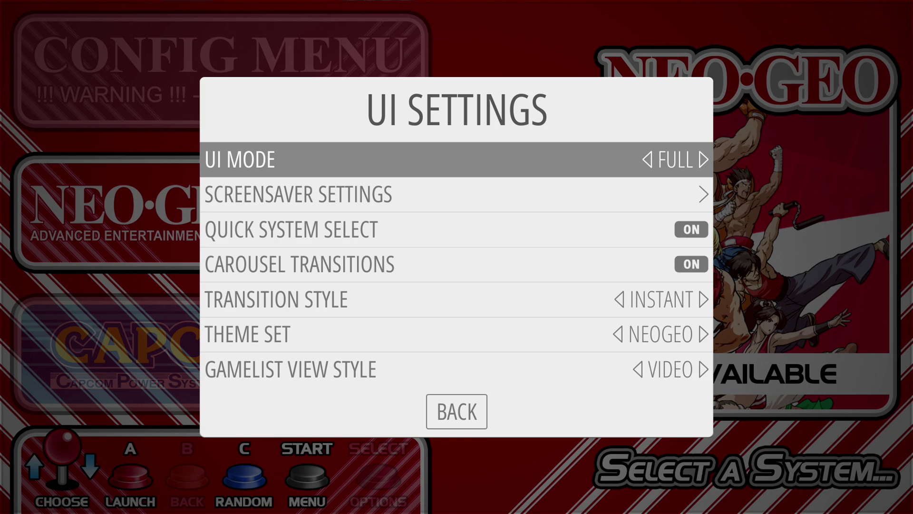
- Set the theme set to NEOGEOCLASSIC in EmulationStation's UI settings after the reboot
key("Down")
key("Down")
key("Down")
key("Down")
key("Down")
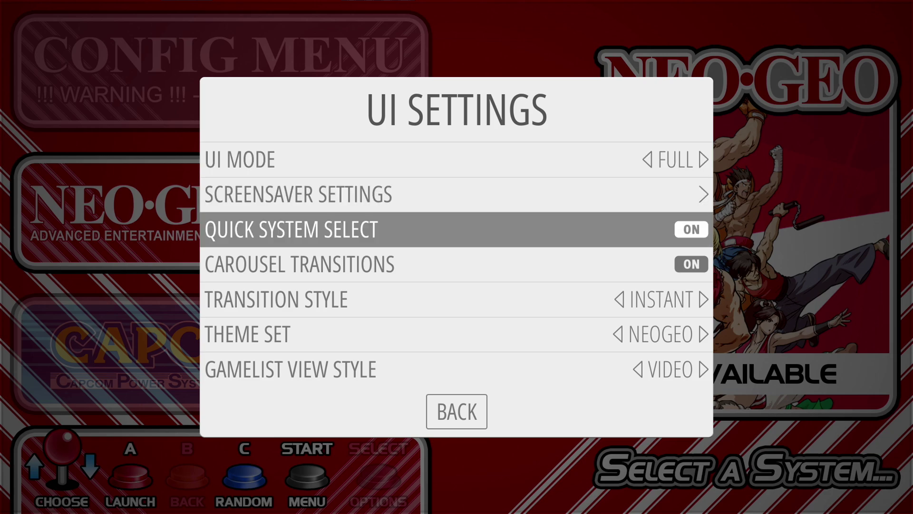
key("Return")
key("Up")
key("Up")
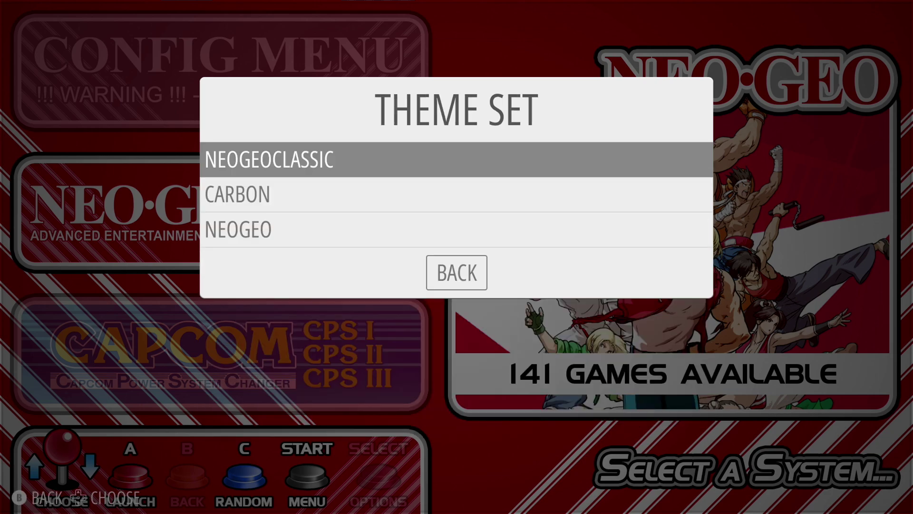
key("Return")
- Change the gamelist view style to Grid and leave the UI settings
key("Down")
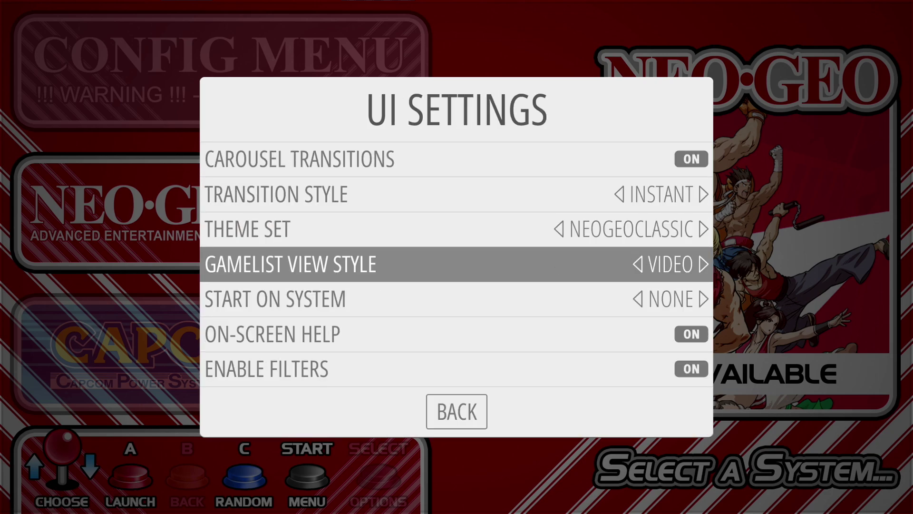
key("Return")
key("Down")
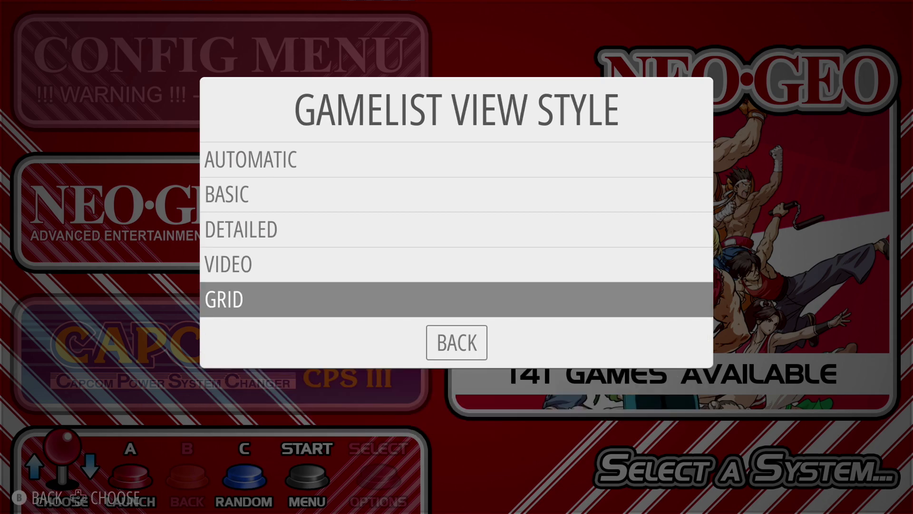
key("Return")
key("Down")
key("Down")
key("Down")
key("Escape")
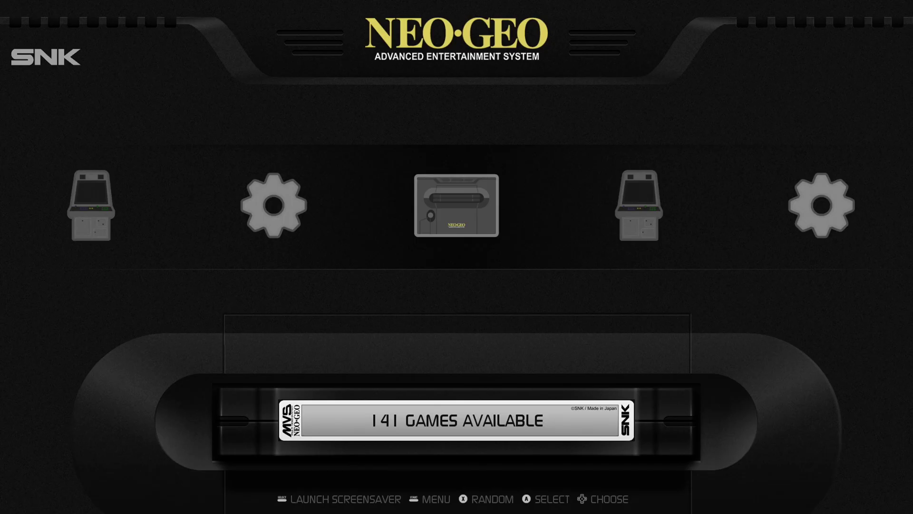
- Open the Neo Geo gamelist from the system carousel and examine its first games in the grid view
key("Right")
key("Right")
key("Right")
key("Return")
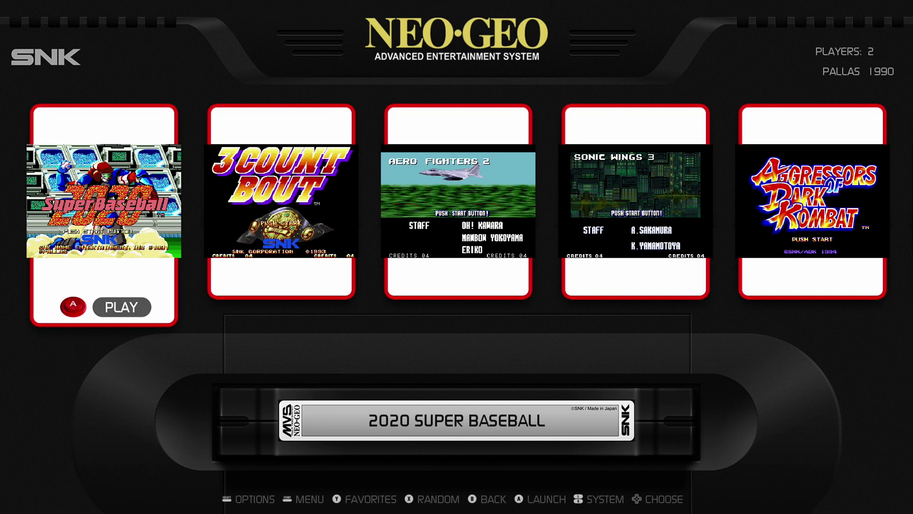
key("Right")
key("Right")
key("Right")
key("Right")
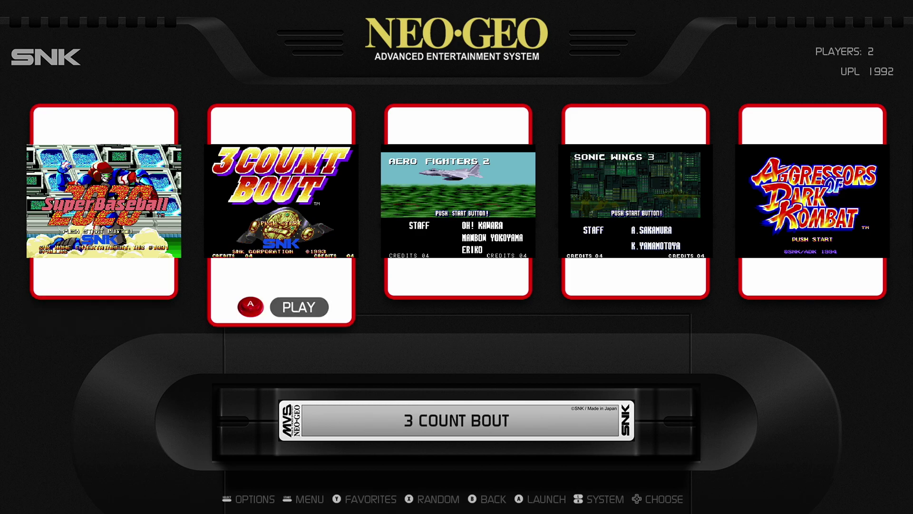
- Browse further through the games and on to the Capcom gamelist to examine its artwork in the grid view
key("Right")
key("Right")
key("Right")
key("Right")
key("Right")
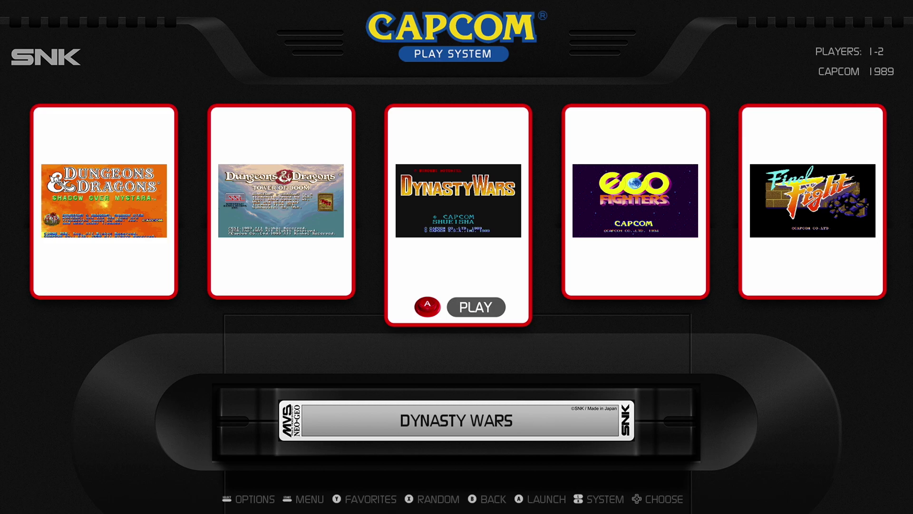
key("Right")
key("Right")
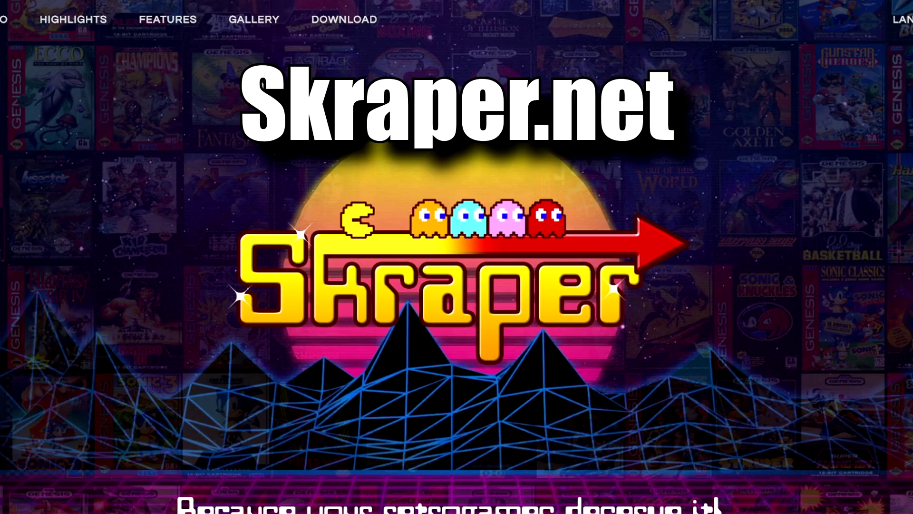
- Download the Windows version of Skraper from Skraper.net
left_click(350, 21)
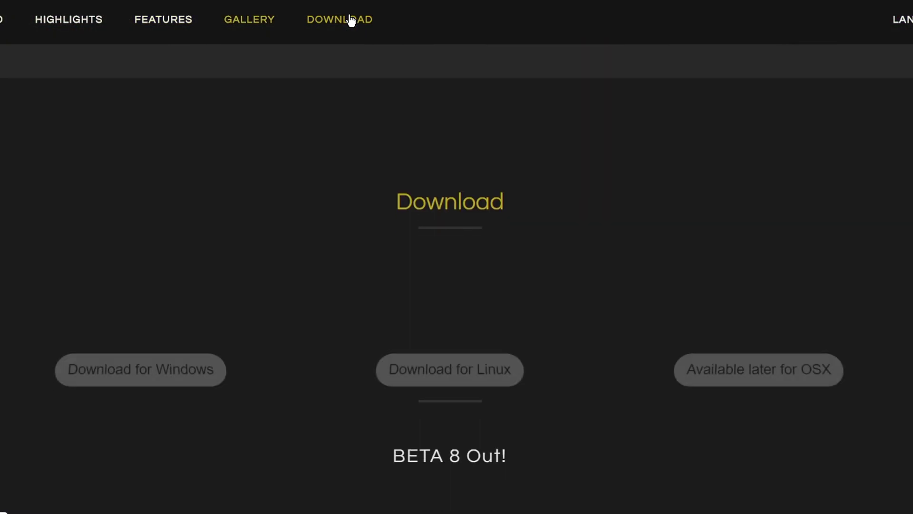
left_click(152, 346)
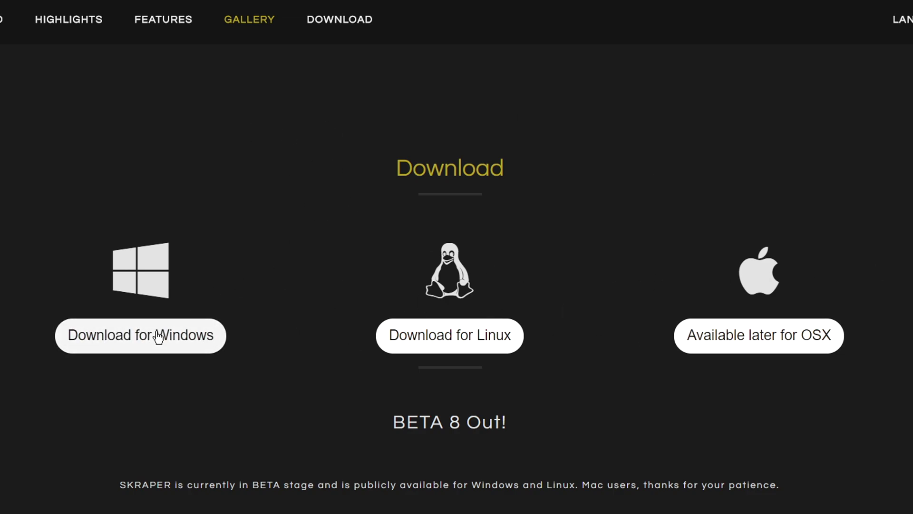
left_click(114, 336)
left_click(406, 272)
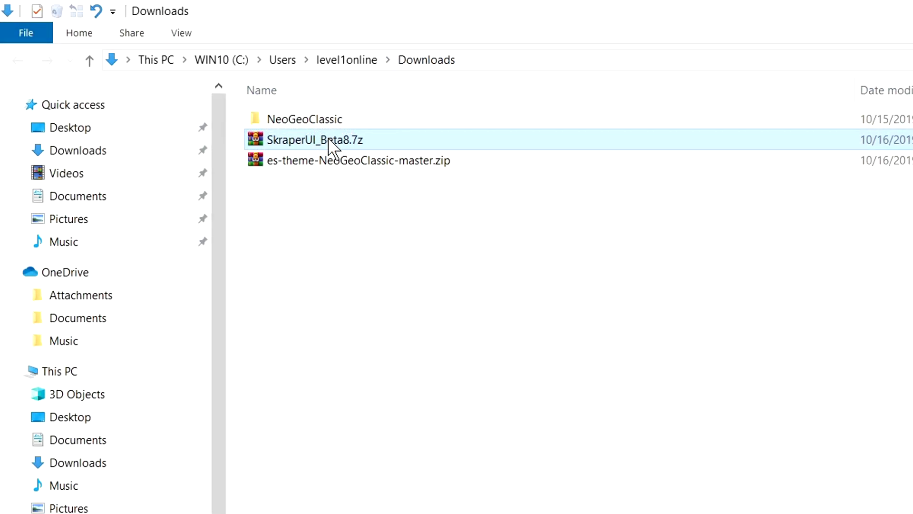
- Extract SkraperUI_Beta8.7z into a SkraperUI_Beta8 folder in Downloads and launch SkraperUI.exe from it
right_click(335, 147)
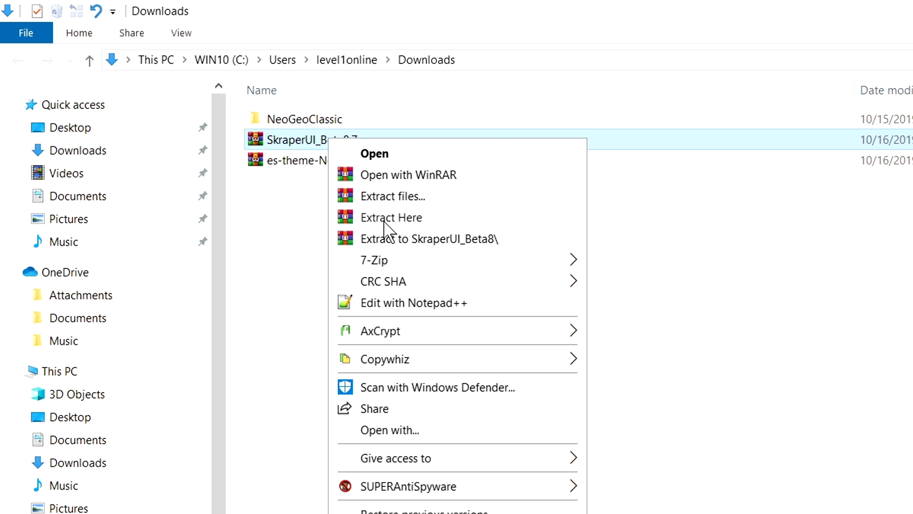
left_click(392, 243)
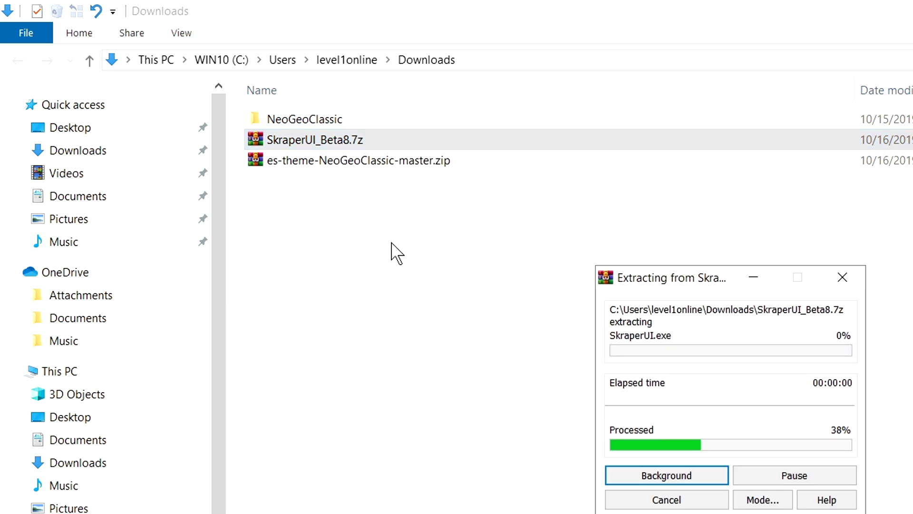
left_click(275, 138)
double_click(306, 143)
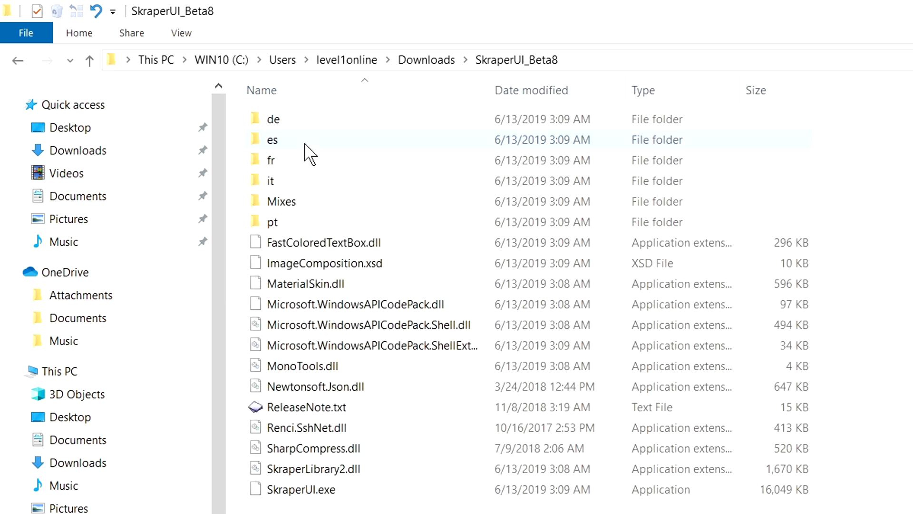
left_click(314, 490)
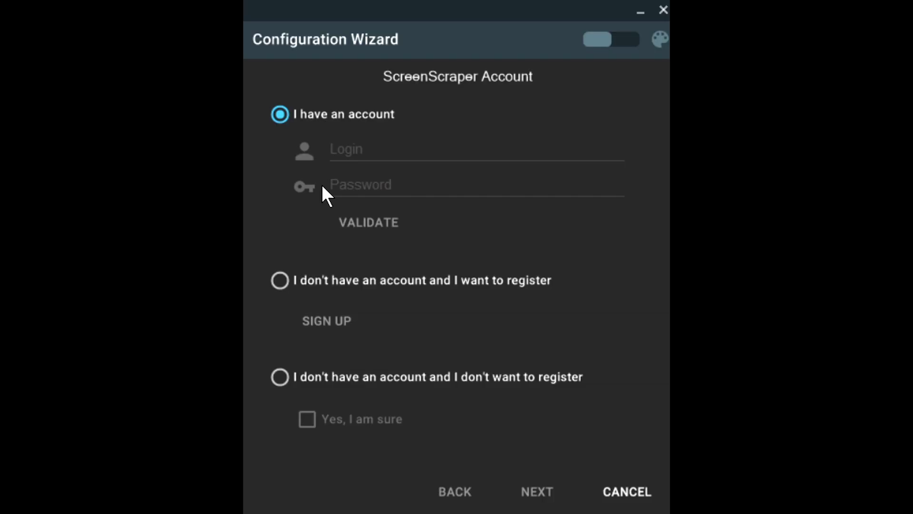
- Enter the ScreenScraper login and account password, validate the account, and continue the configuration wizard
left_click(371, 154)
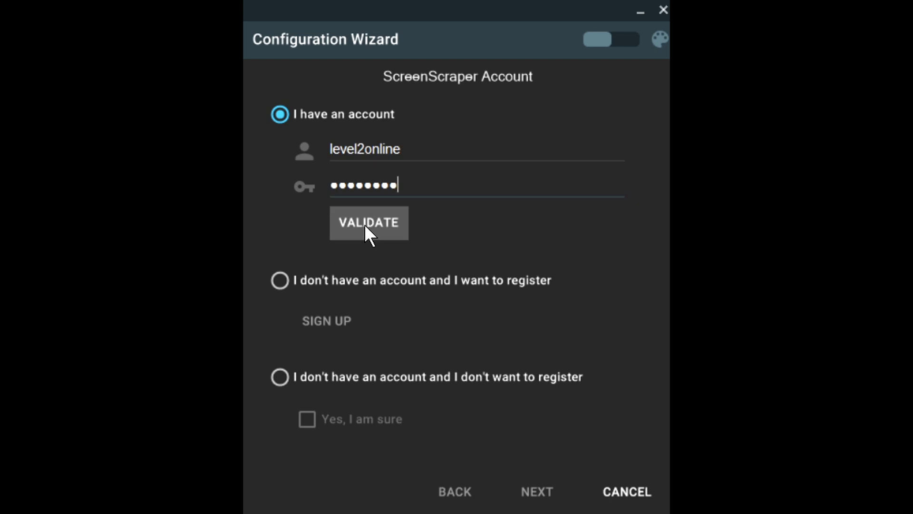
left_click(364, 224)
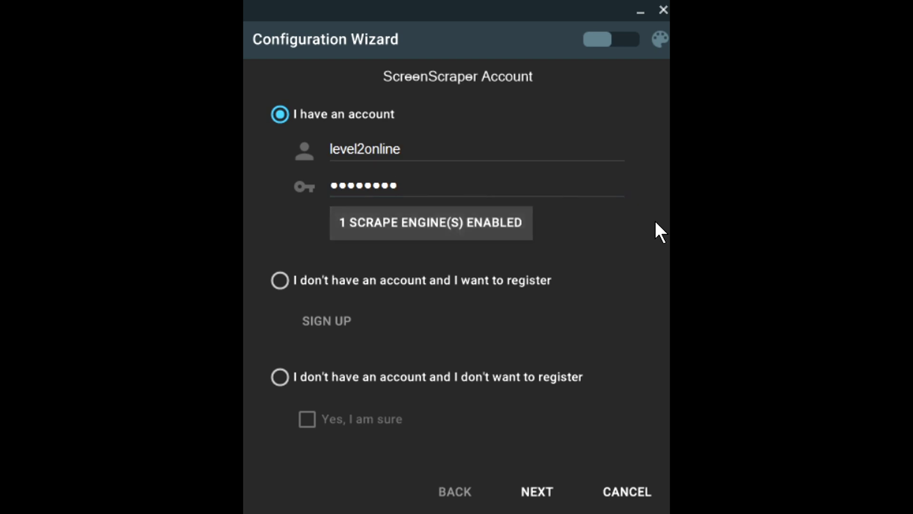
left_click(537, 494)
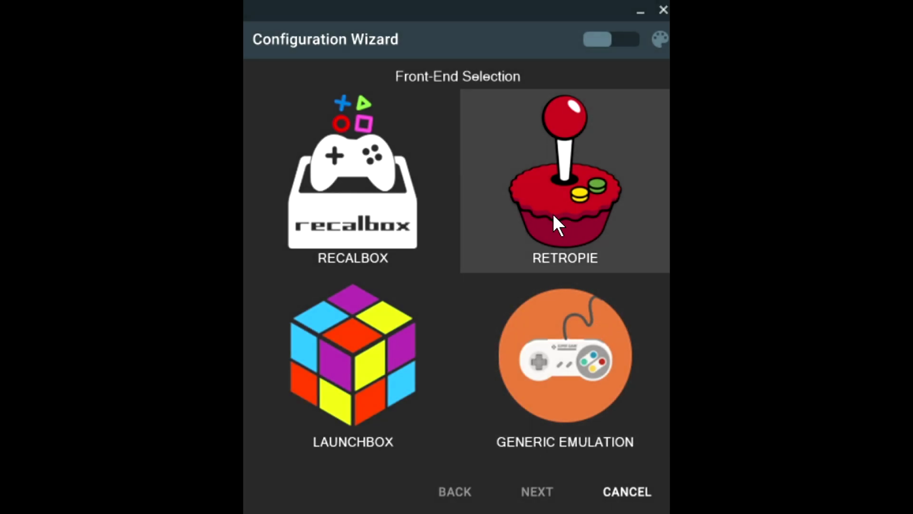
- Choose RetroPie as the front-end and continue to the home folder selection
left_click(553, 213)
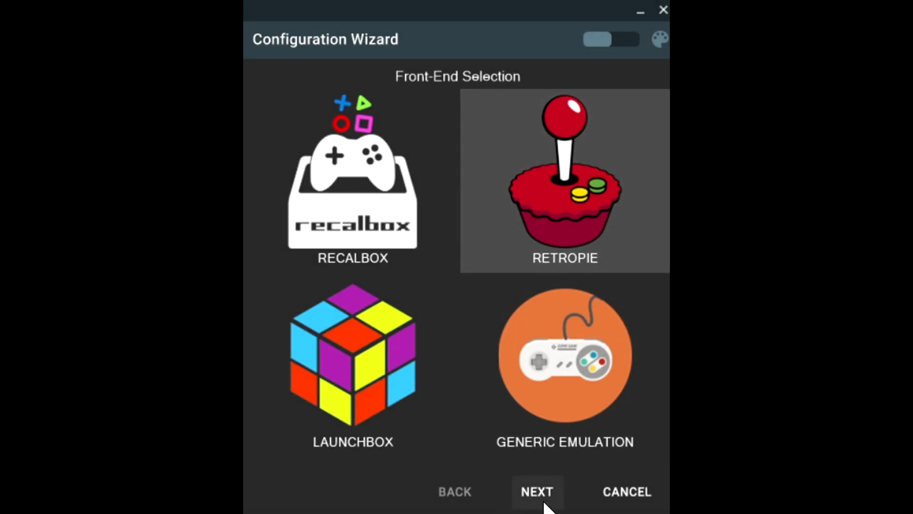
left_click(537, 499)
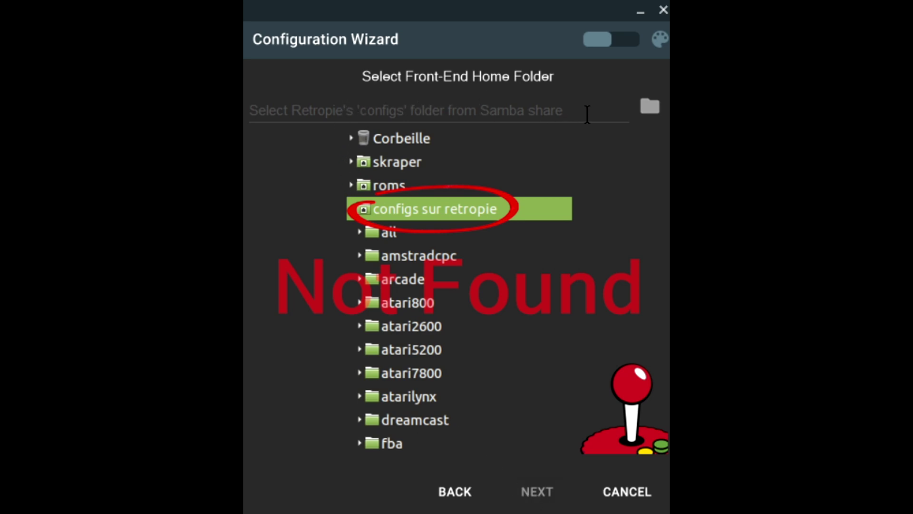
- Set the front-end home folder to the configs share on the RETROPIE network computer and continue the wizard
left_click(647, 107)
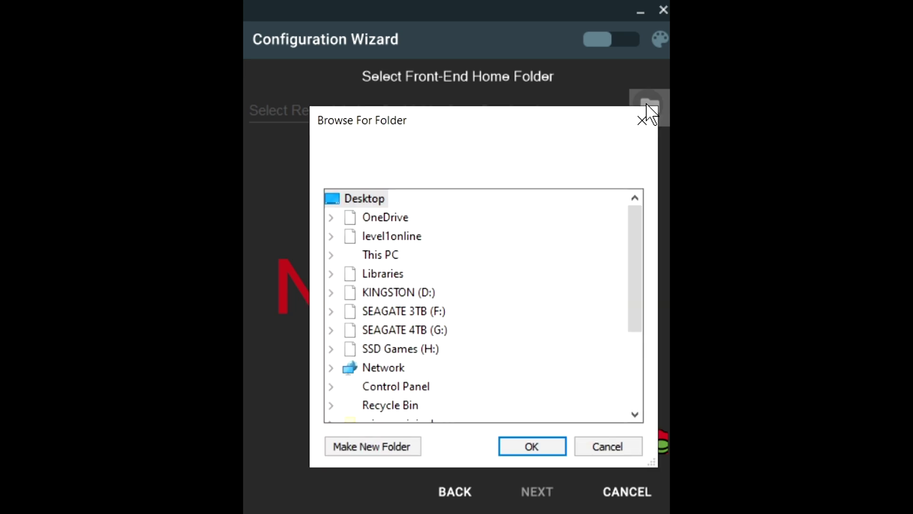
scroll(418, 301, "down", 1)
left_click(388, 311)
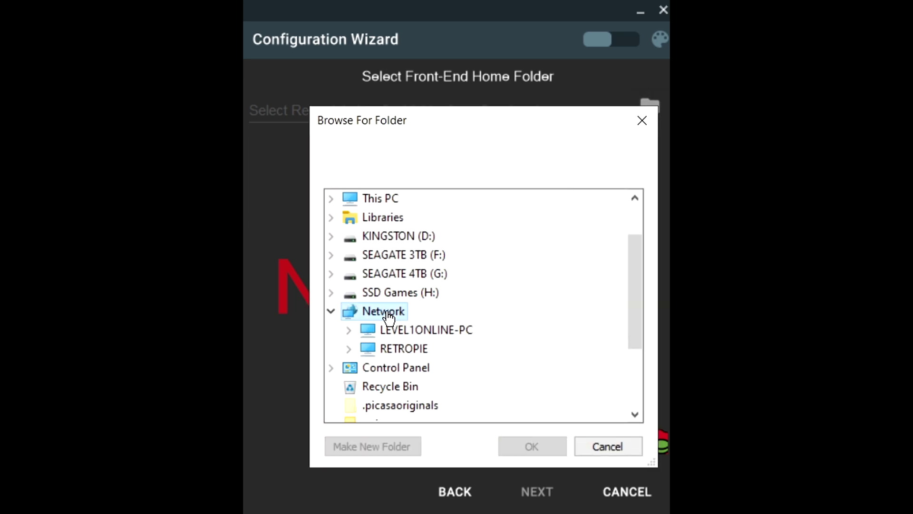
left_click(405, 350)
left_click(425, 373)
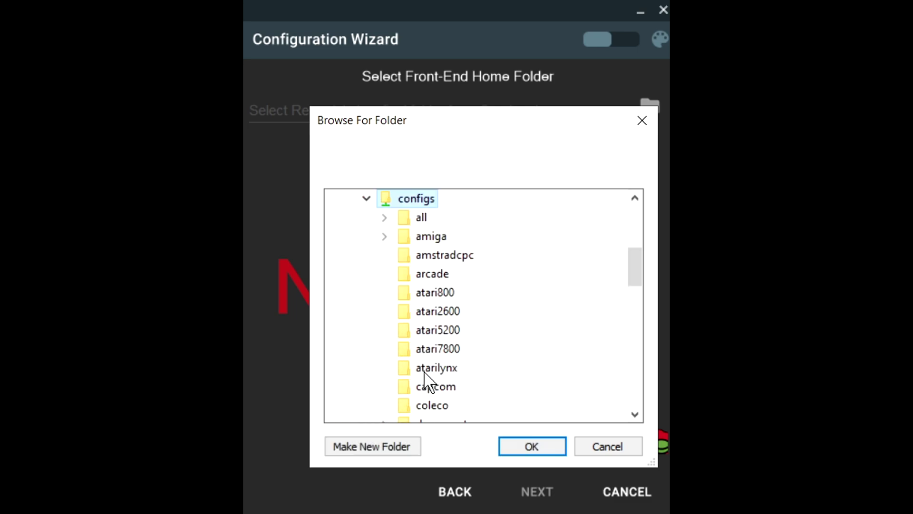
left_click(535, 447)
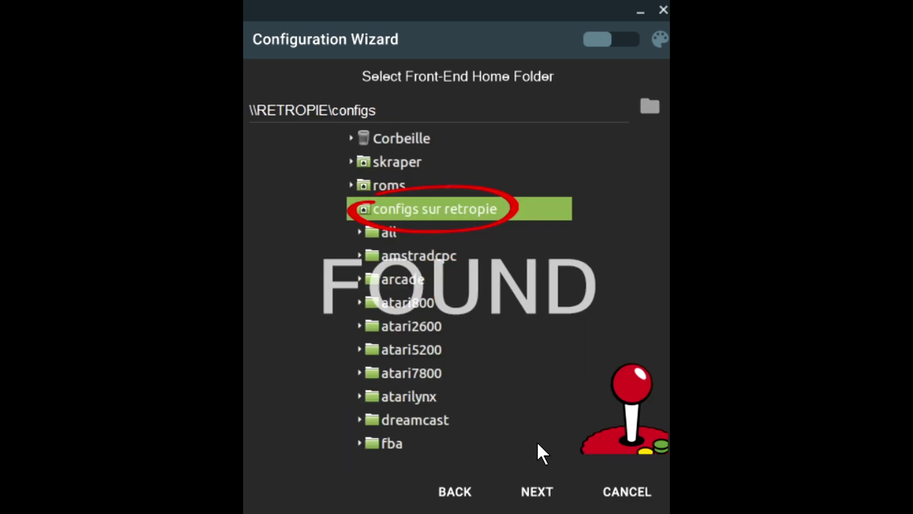
left_click(534, 486)
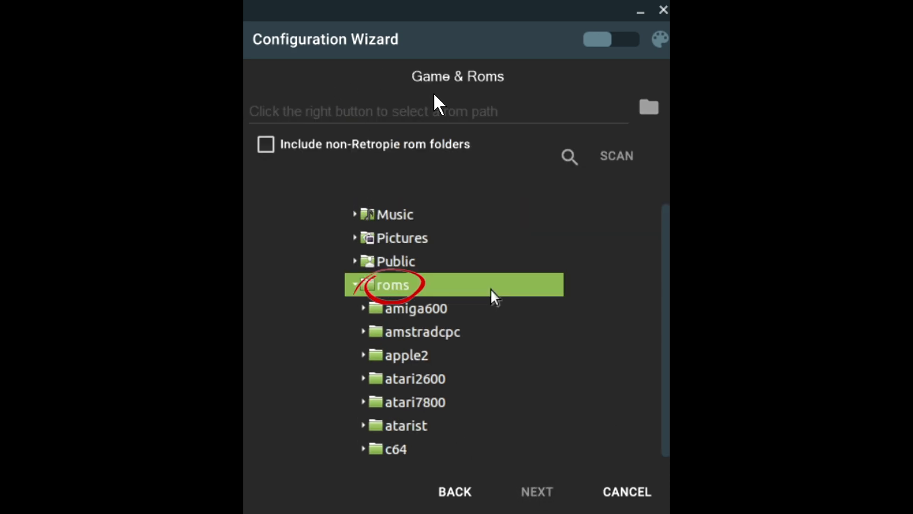
- Set the rom path to the roms share on RETROPIE and continue past the system detection
left_click(649, 112)
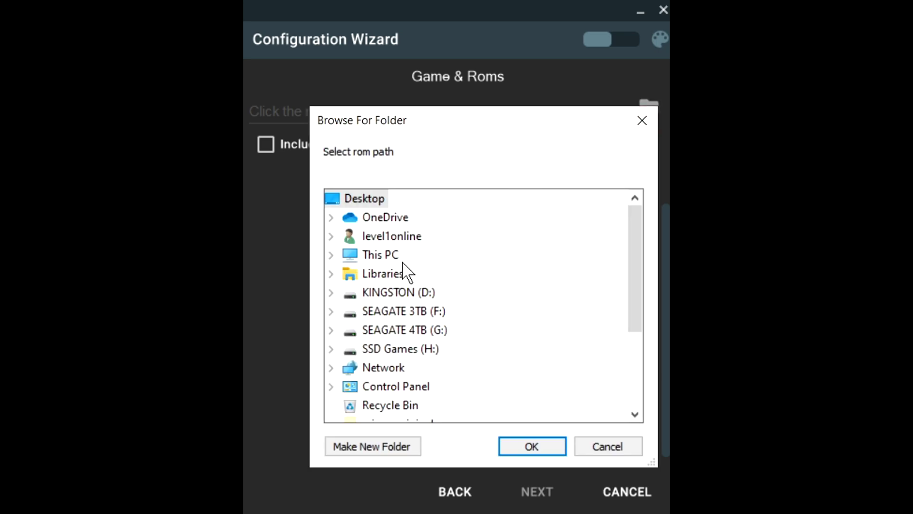
double_click(406, 367)
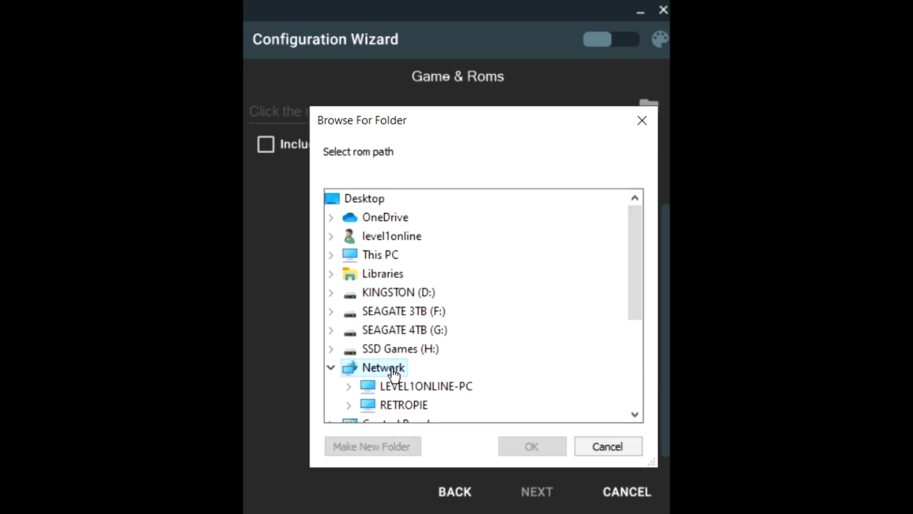
double_click(405, 405)
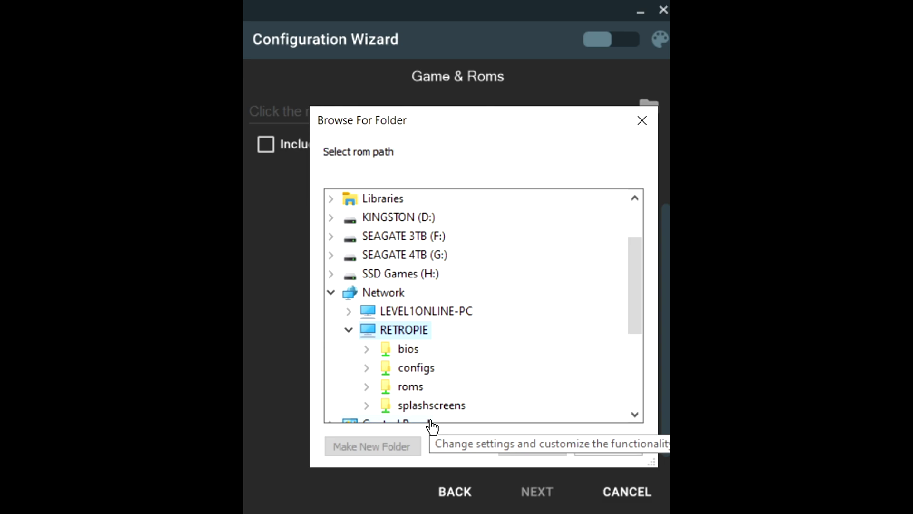
double_click(411, 386)
left_click(547, 450)
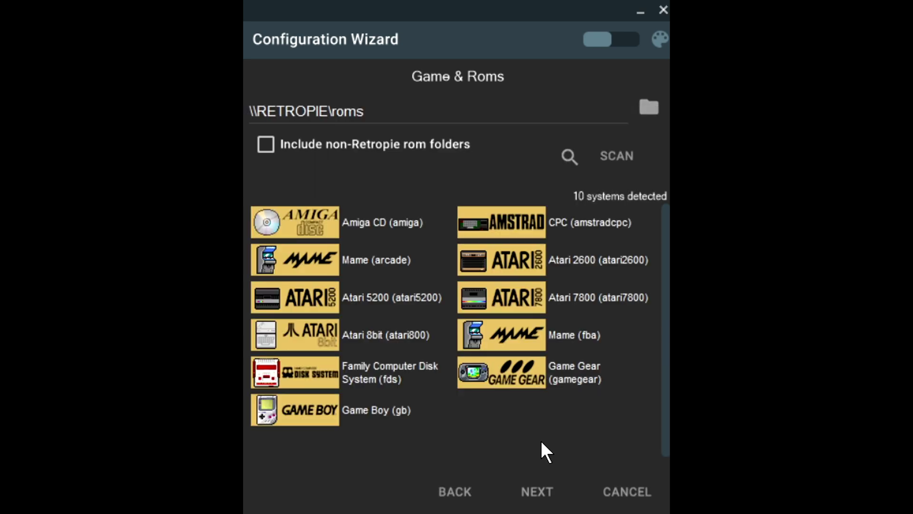
left_click(547, 489)
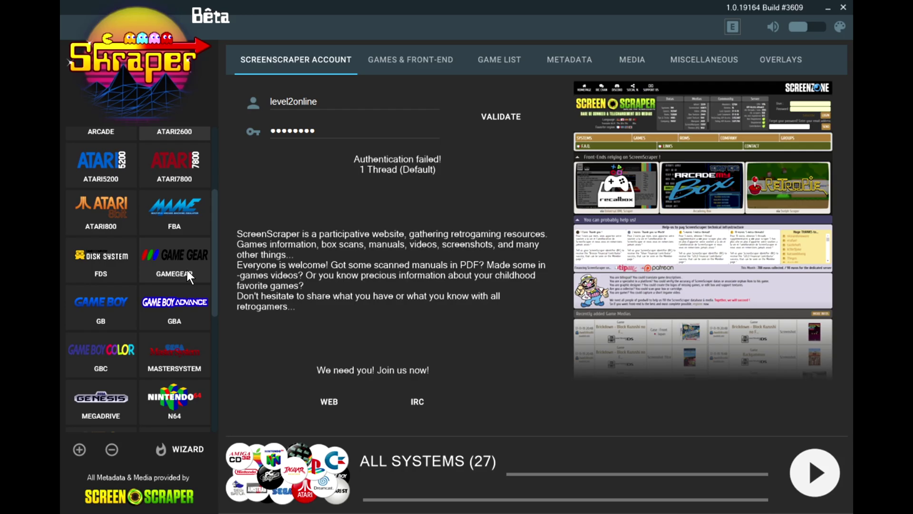
- Select the NEOGEO system as the only system to scrape
scroll(186, 270, "down", 5)
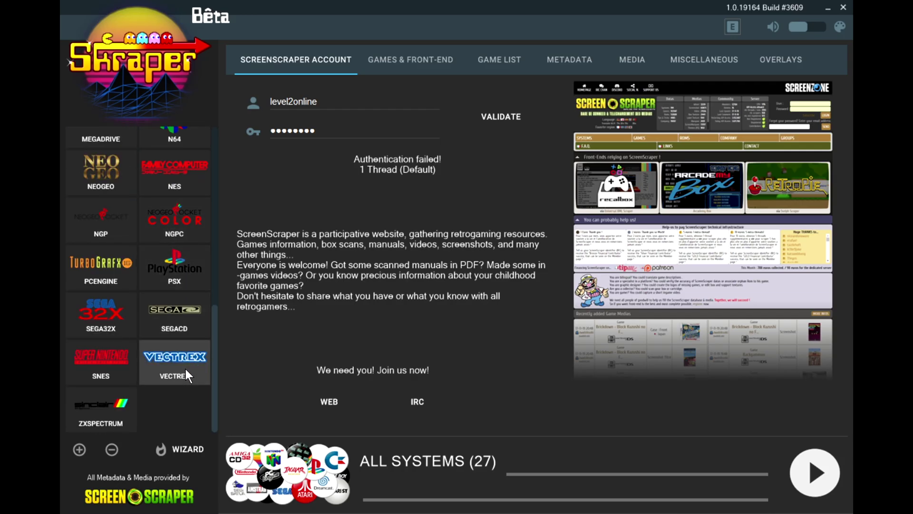
scroll(183, 366, "up", 3)
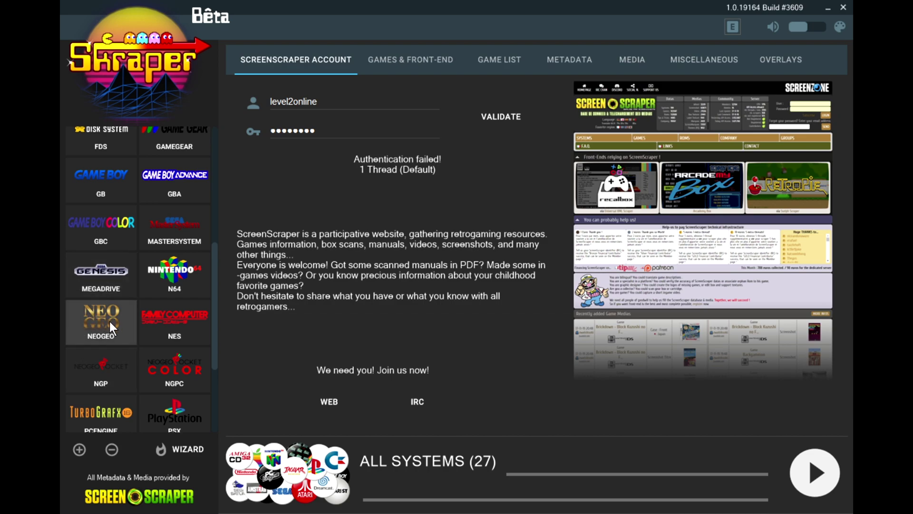
left_click(96, 323)
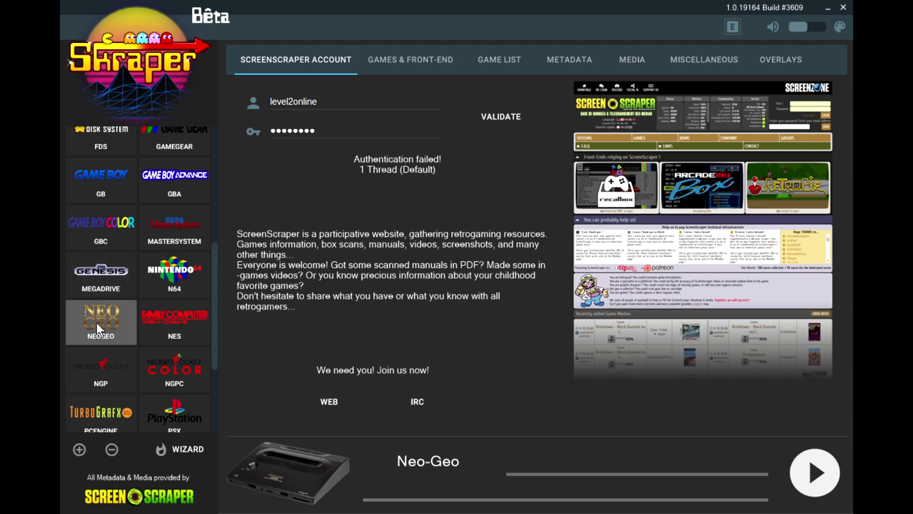
- In the Neo-Geo metadata settings, enable moving articles to the end of names and the Clone Type name decoration
left_click(380, 70)
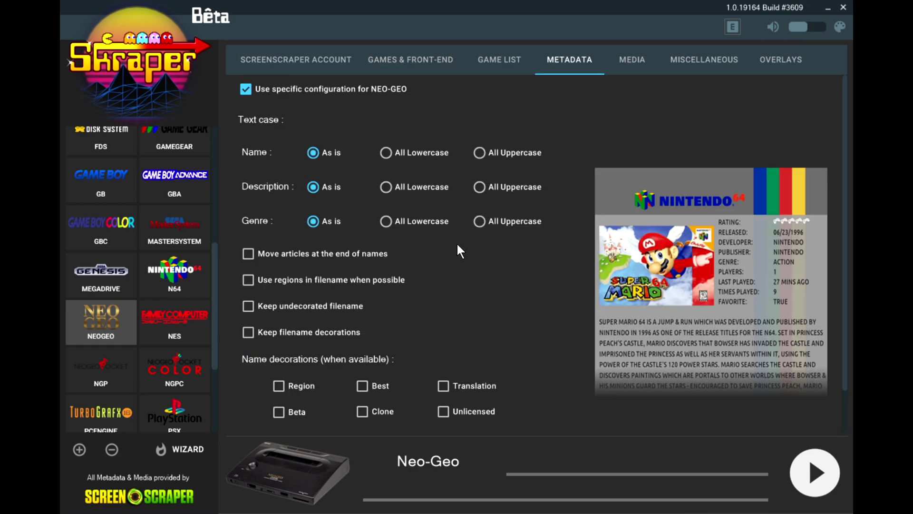
scroll(426, 244, "down", 2)
scroll(427, 244, "up", 2)
mouse_move(265, 257)
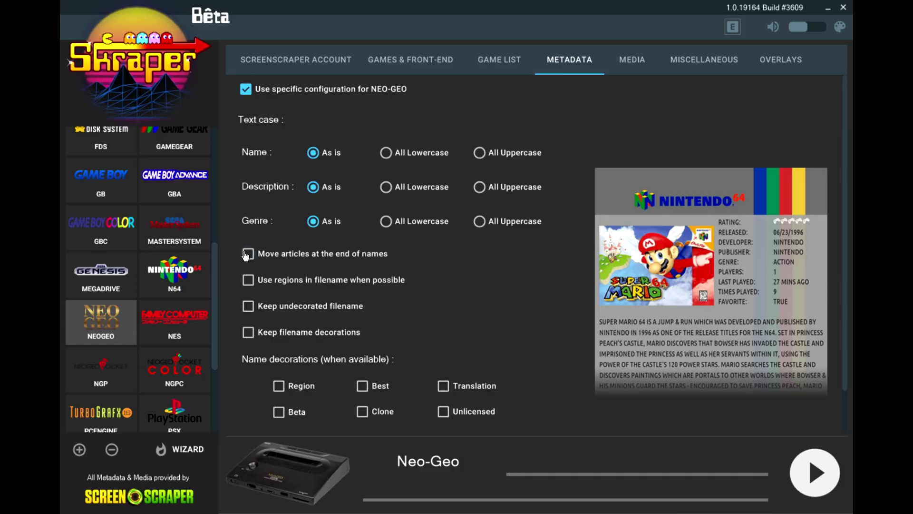
left_click(249, 254)
scroll(388, 235, "down", 1)
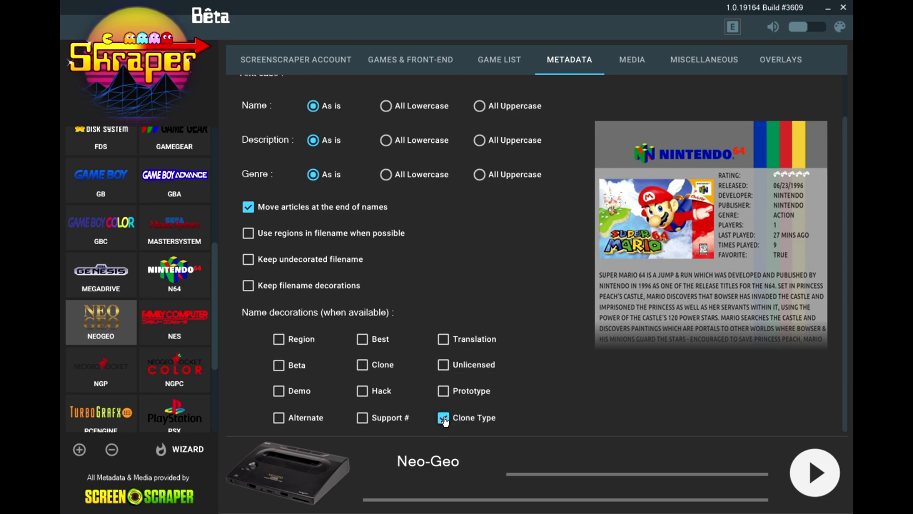
left_click(461, 418)
scroll(496, 351, "up", 1)
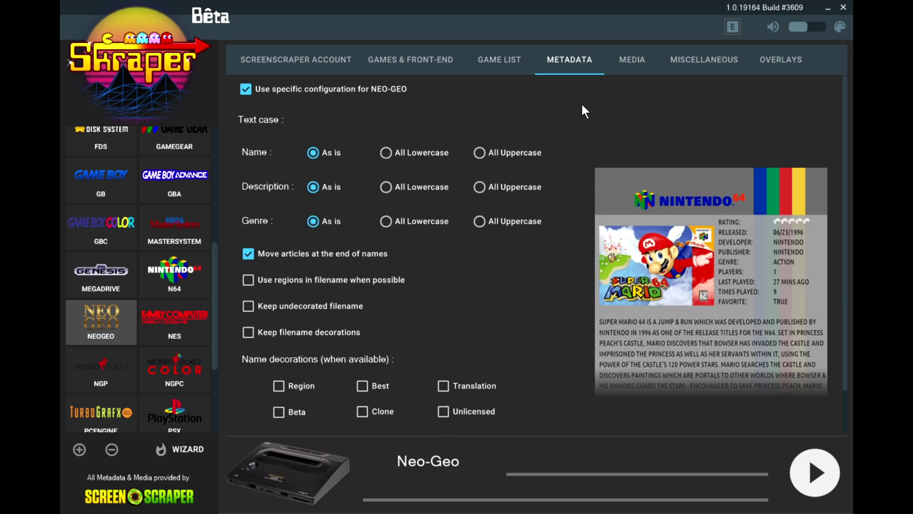
- Enable a specific media configuration for NEO-GEO and delete all of its configured media
left_click(633, 61)
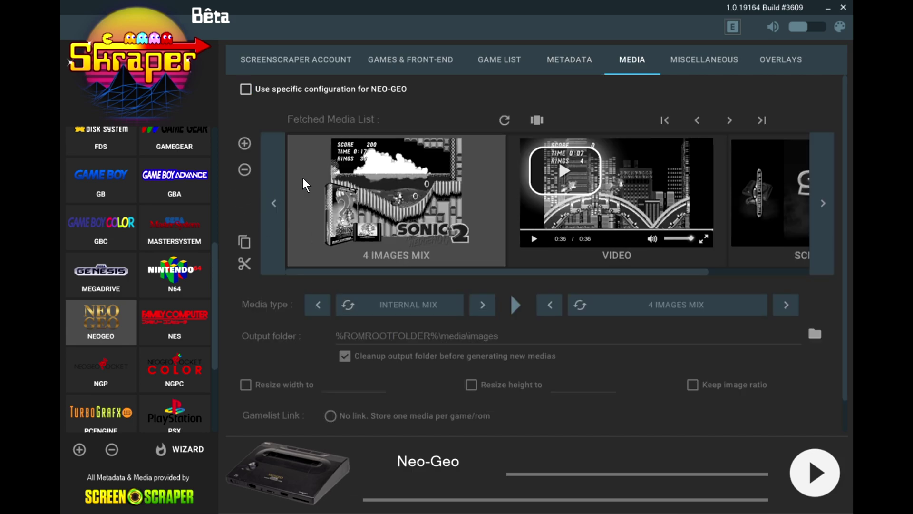
left_click(247, 90)
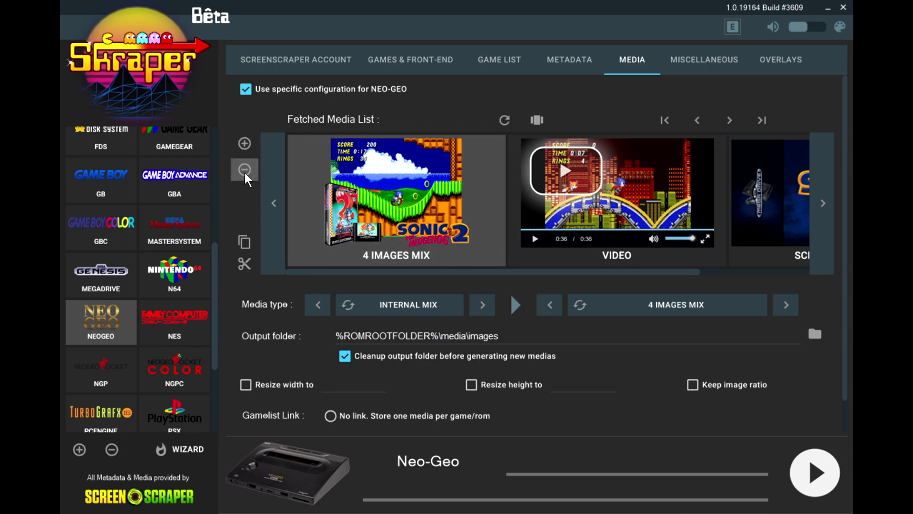
left_click(245, 263)
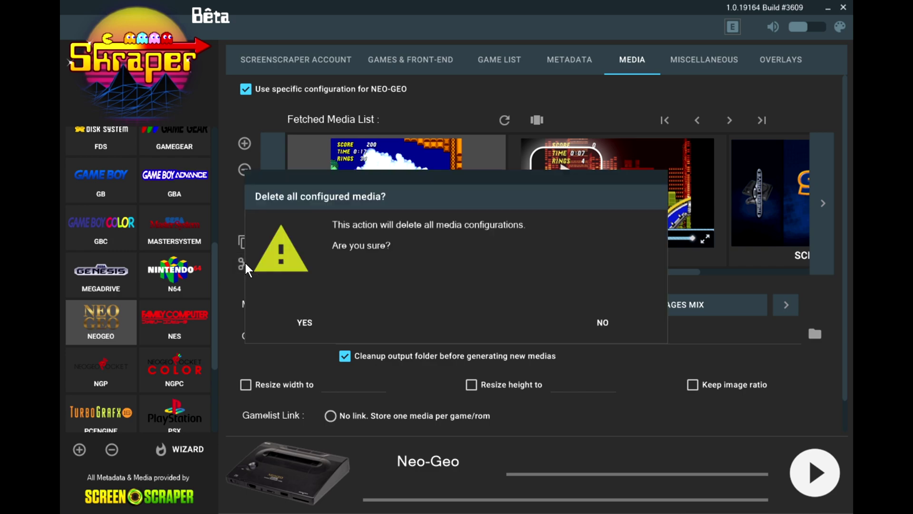
left_click(305, 323)
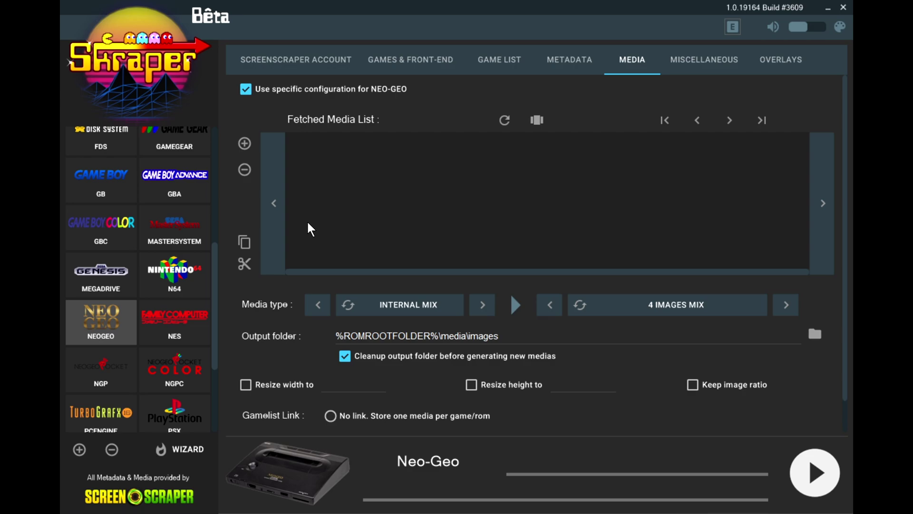
- Add one entry to the Neo-Geo fetched media list with media type Image and Box 2D as the artwork
left_click(244, 144)
left_click(482, 304)
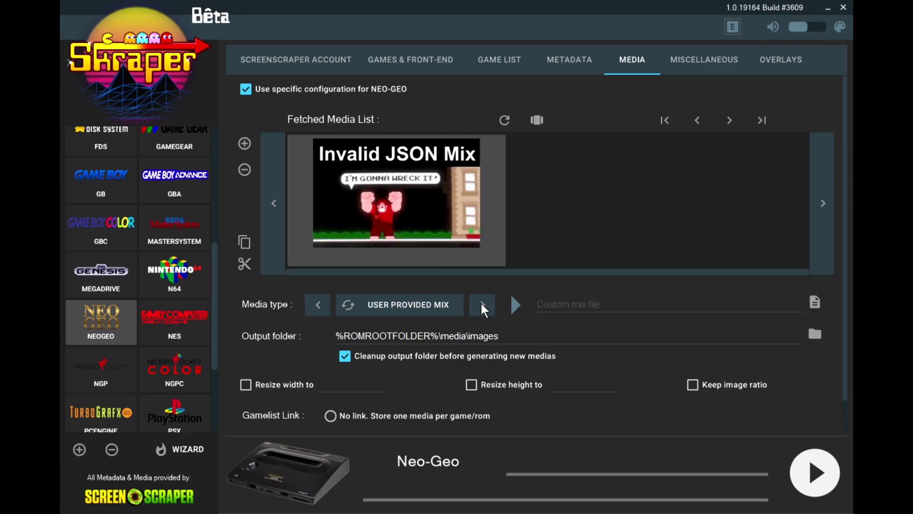
left_click(482, 304)
left_click(482, 304)
left_click(482, 304)
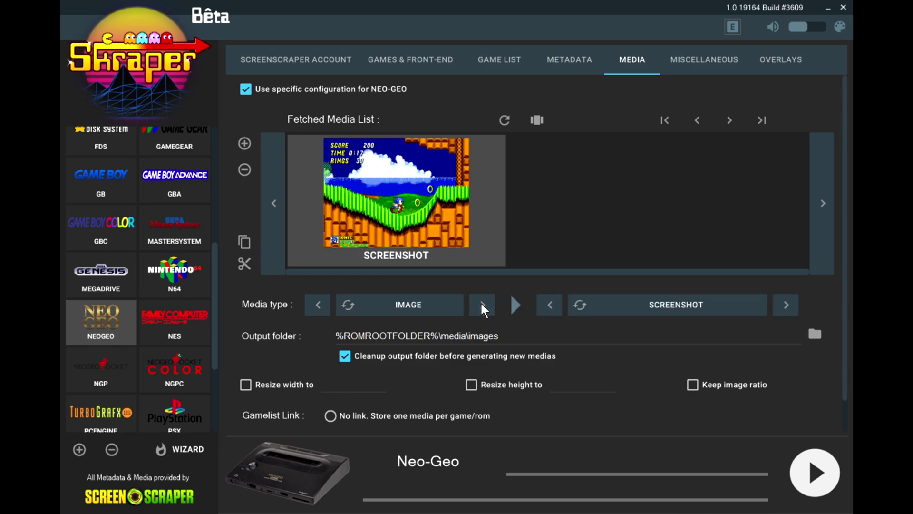
left_click(552, 301)
left_click(550, 303)
left_click(549, 304)
left_click(549, 305)
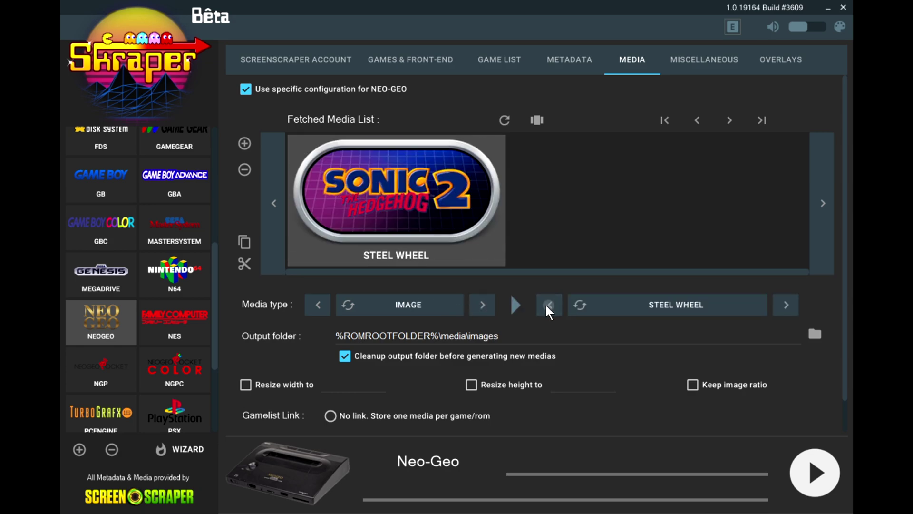
left_click(546, 305)
left_click(546, 305)
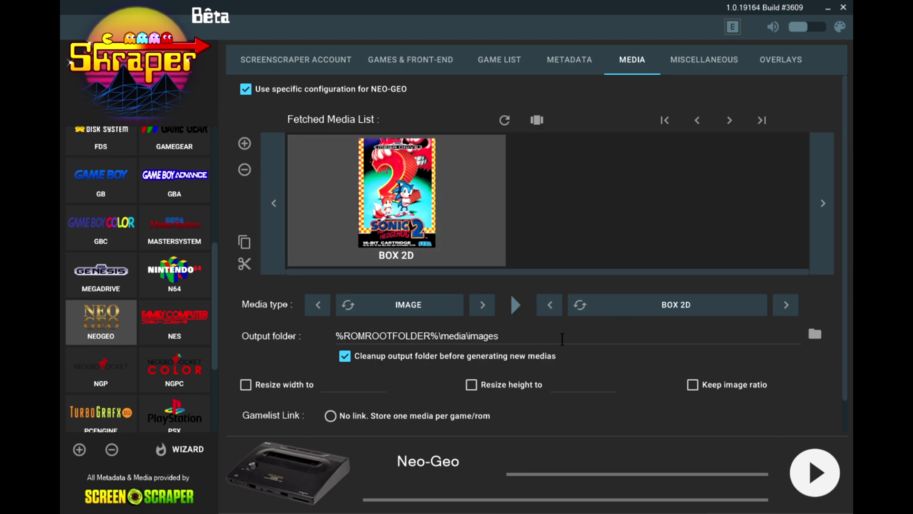
- Check the miscellaneous and overlay settings, run the scrape for Neo-Geo, and close the finished scraping run
left_click(721, 71)
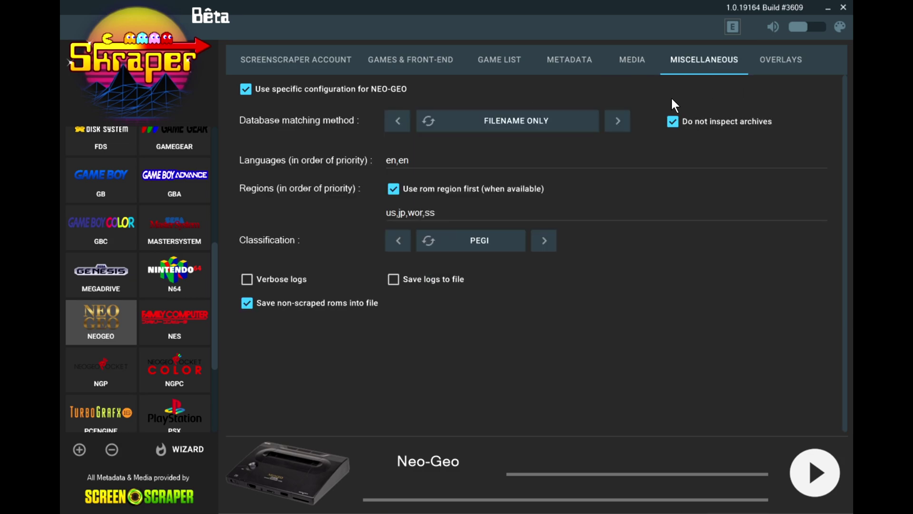
left_click(782, 66)
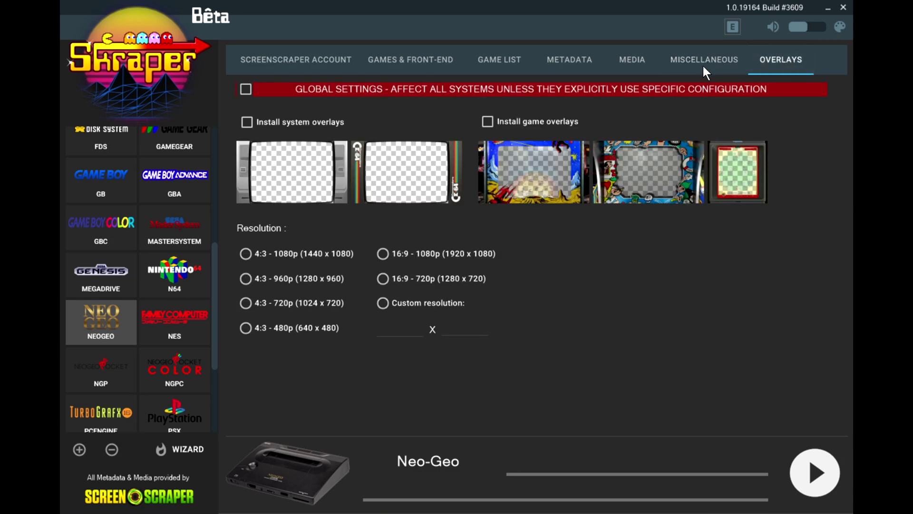
left_click(705, 67)
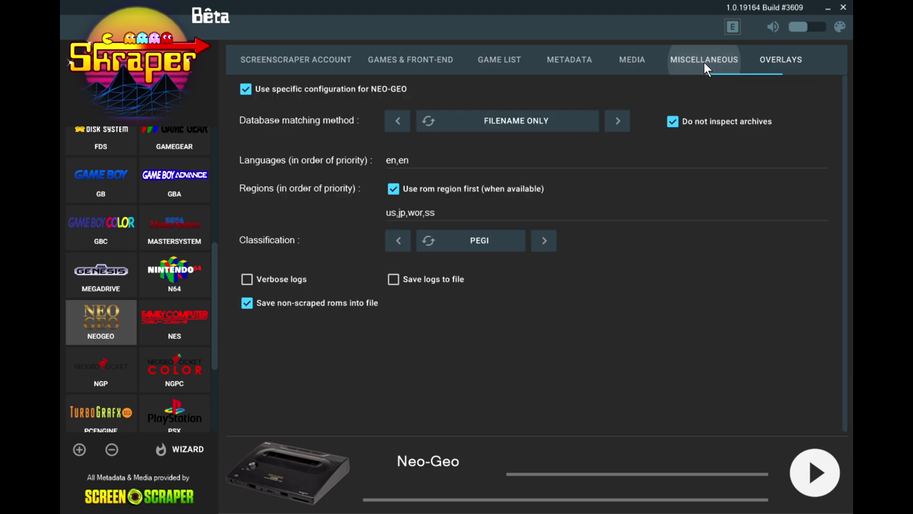
left_click(813, 472)
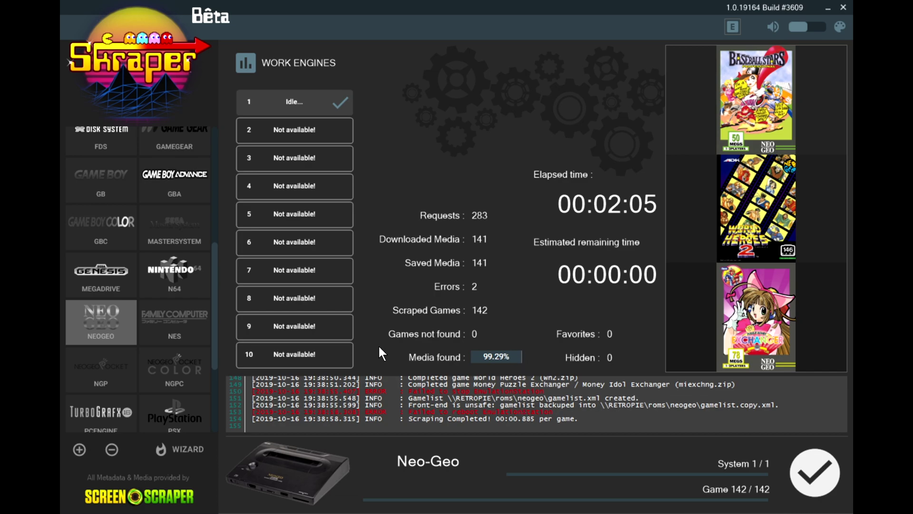
left_click(817, 478)
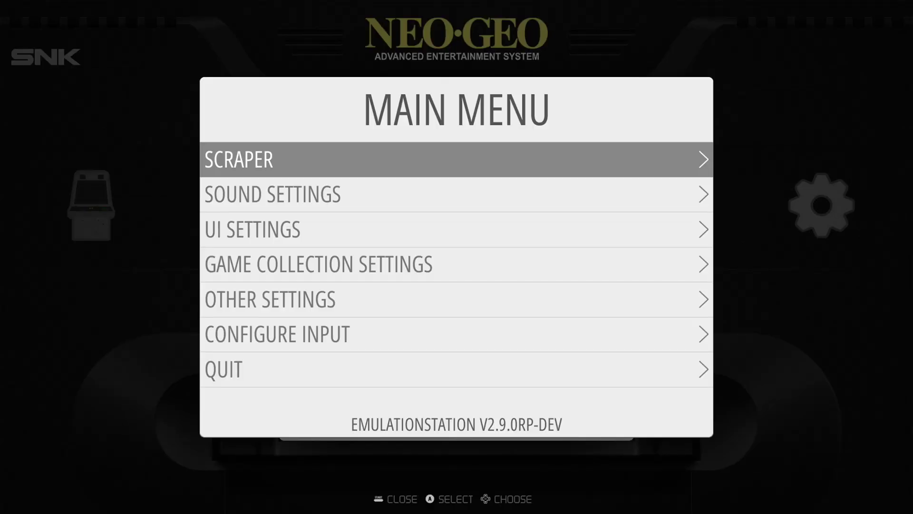
key("Down")
key("Down")
key("Down")
key("Down")
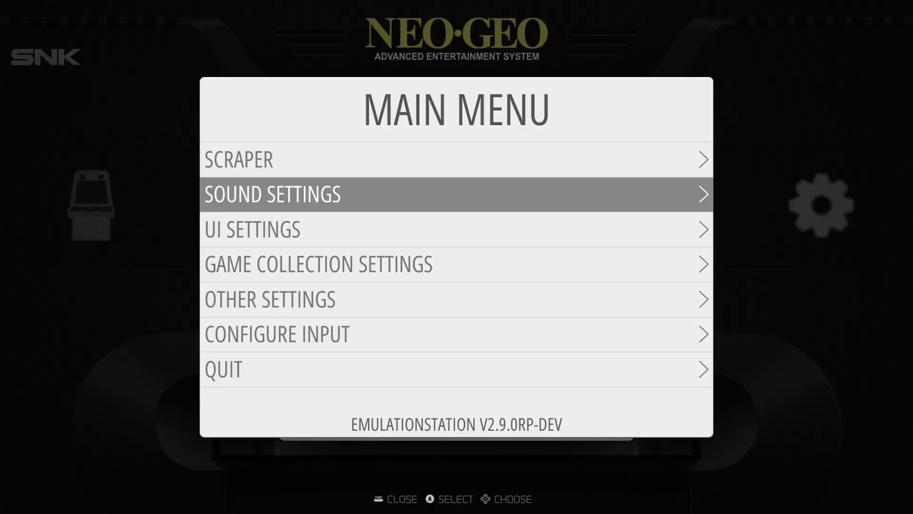
key("Up")
key("Up")
key("Up")
key("Down")
key("Up")
key("Down")
key("Down")
key("Down")
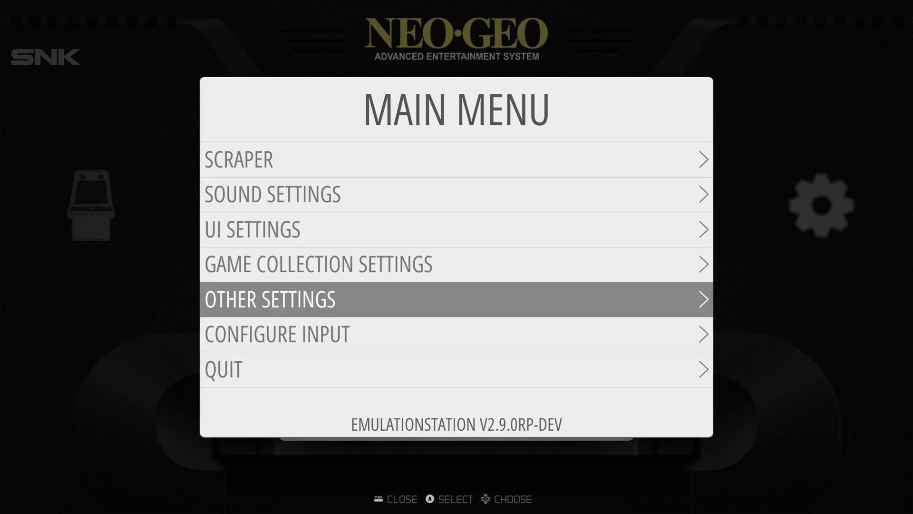
- In the UI settings, set the screensaver behavior to Dim and return to the main menu
key("Up")
key("Up")
key("Up")
key("Up")
key("Down")
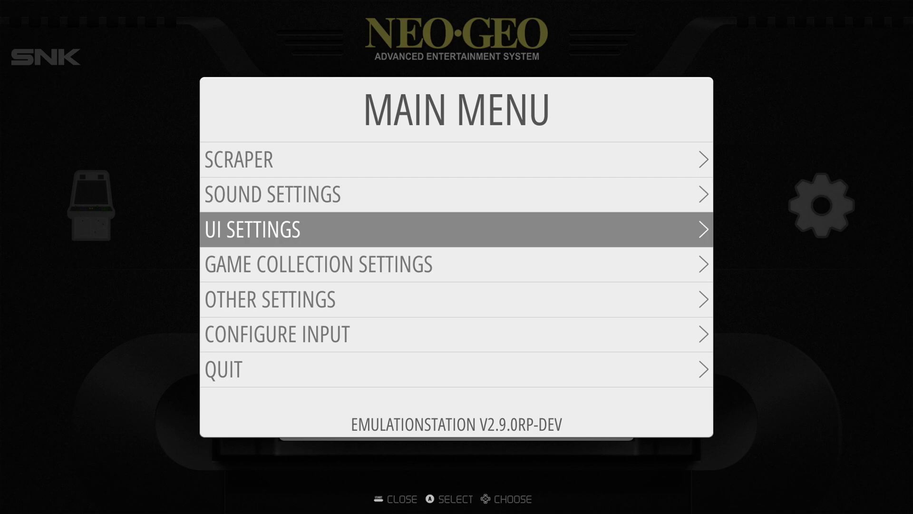
key("Return")
key("Down")
key("Return")
key("Down")
key("Down")
key("Return")
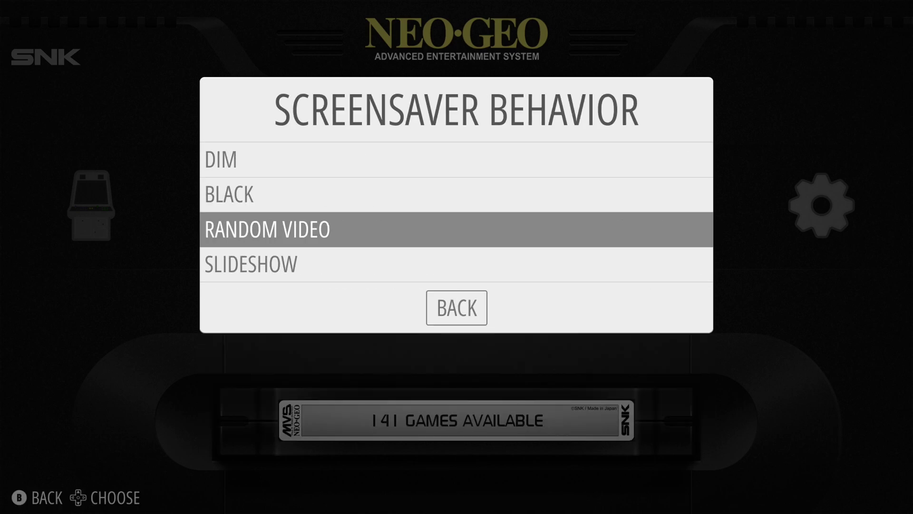
key("Up")
key("Up")
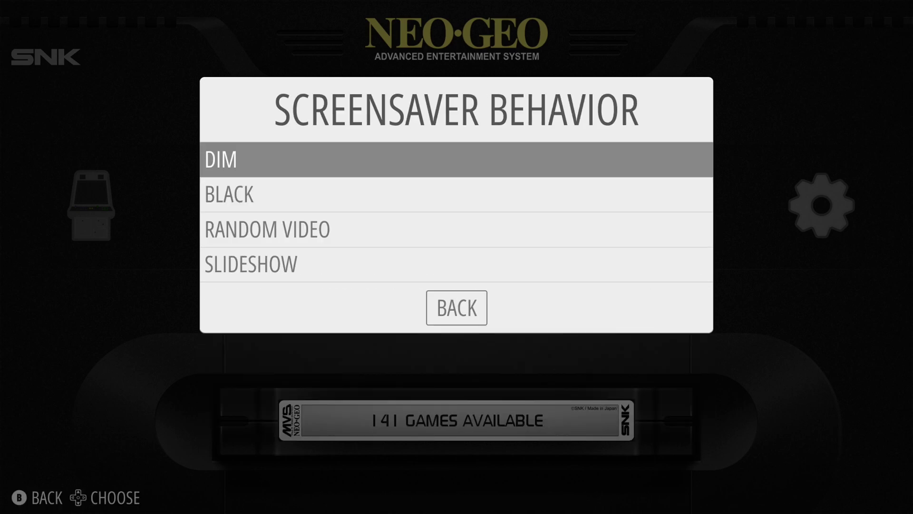
key("Down")
key("Down")
key("Down")
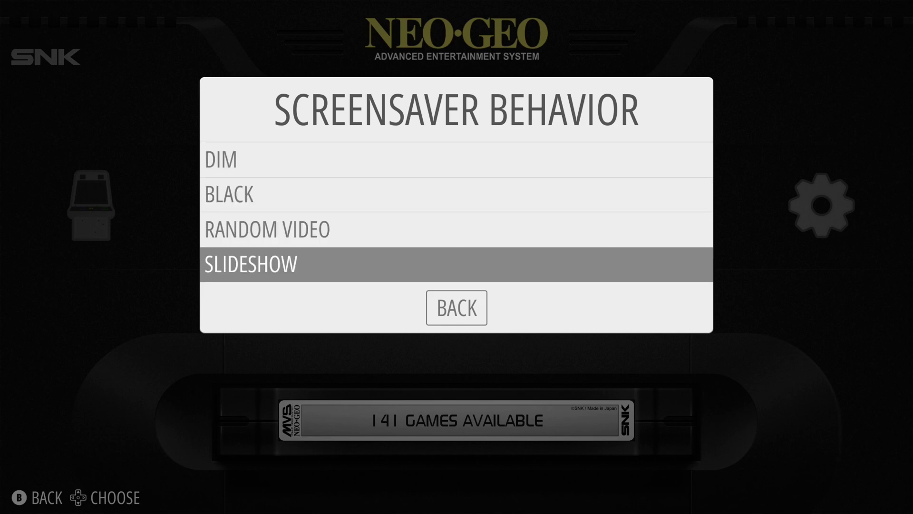
key("Up")
key("Up")
key("Up")
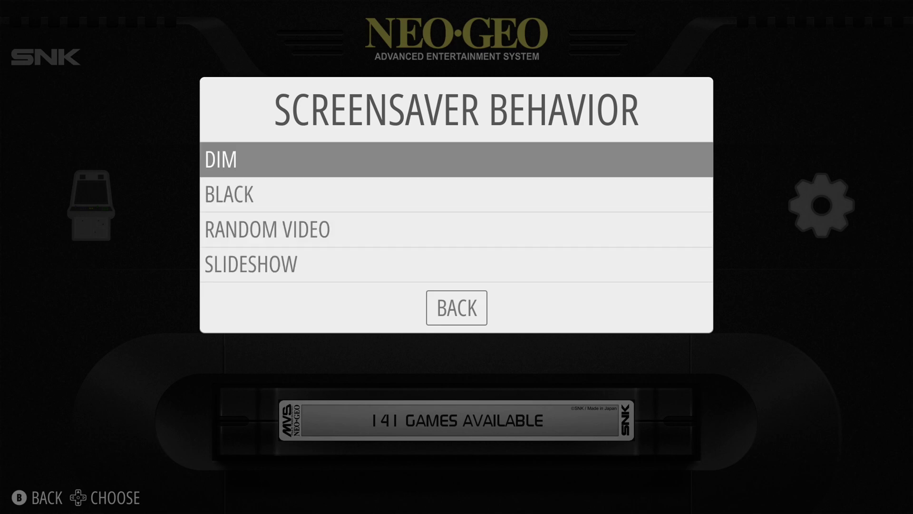
key("Return")
key("Escape")
- Restart EmulationStation to load the scraped Neo-Geo artwork
key("Down")
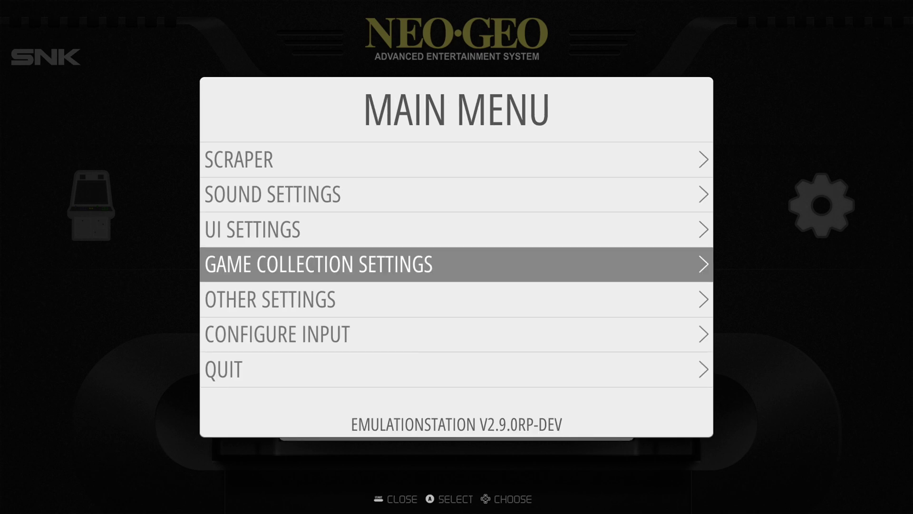
key("Down")
key("Down")
key("Down")
key("Return")
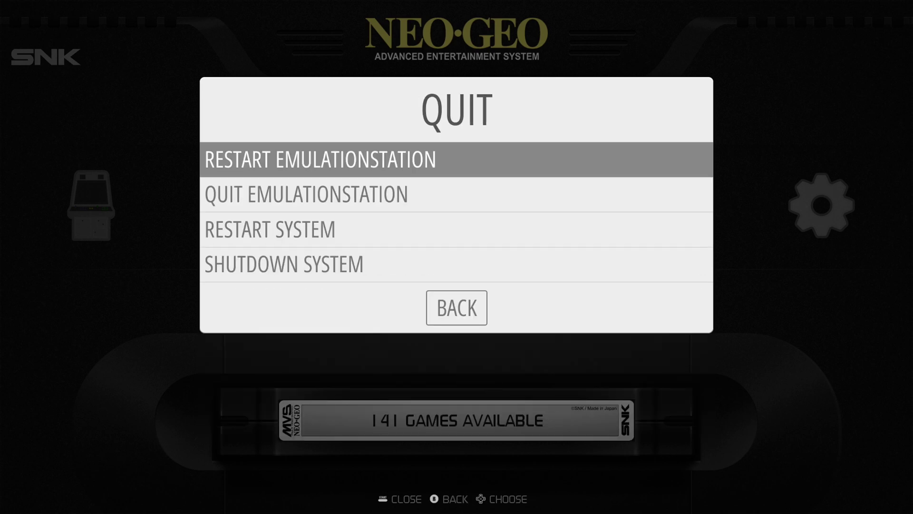
key("Return")
key("Return")
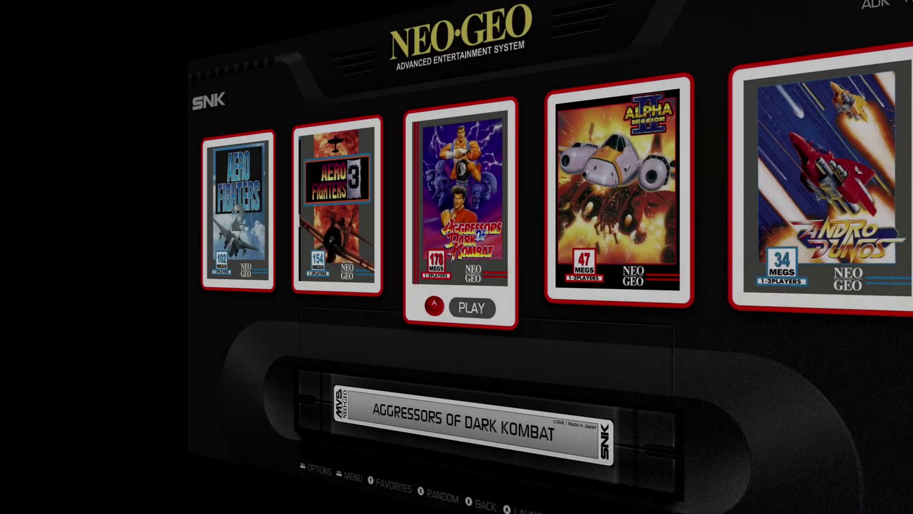
- Browse through the Neo-Geo game grid to examine the scraped box artwork
key("Right")
key("Right")
key("Right")
key("Right")
key("Right")
key("Right")
key("Right")
key("Right")
key("Right")
key("Right")
key("Right")
key("Right")
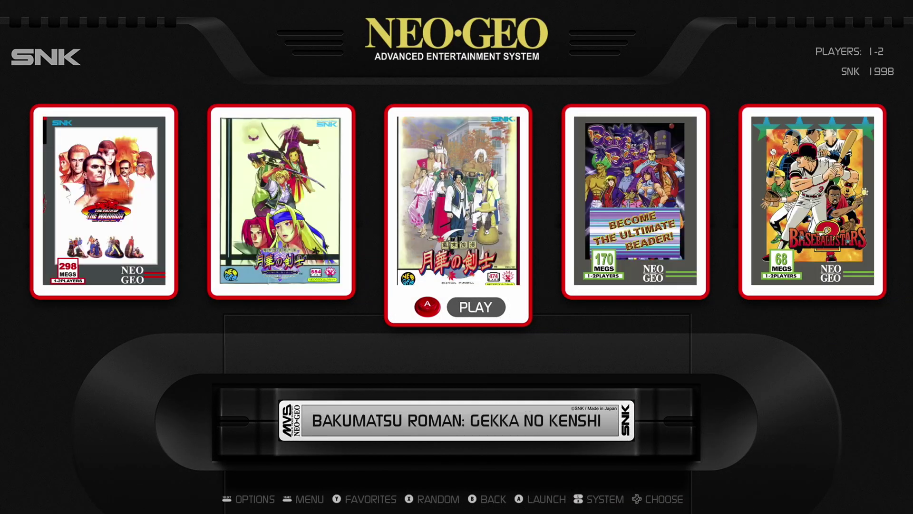
key("Right")
key("Right")
key("Right")
key("Right")
key("Right")
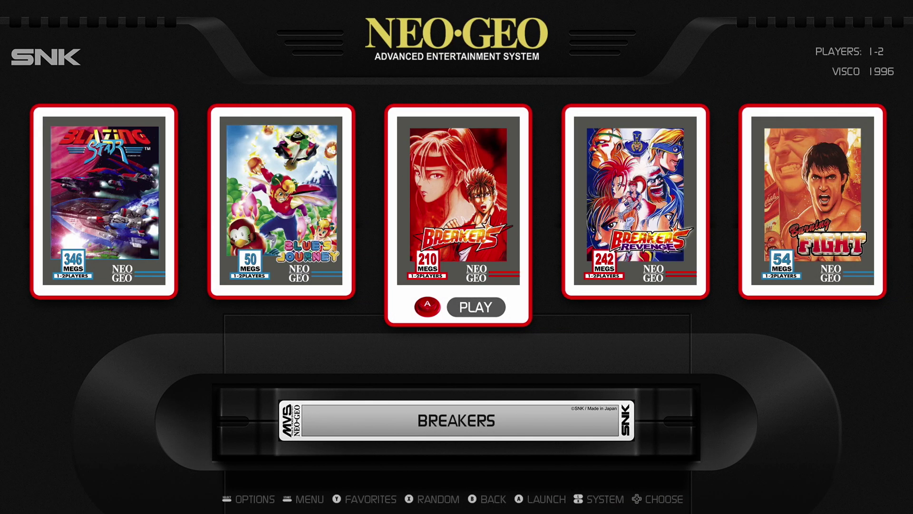
- Switch to the Capcom Play System game list and browse its grid to examine how the existing artwork fits
key("Escape")
key("Right")
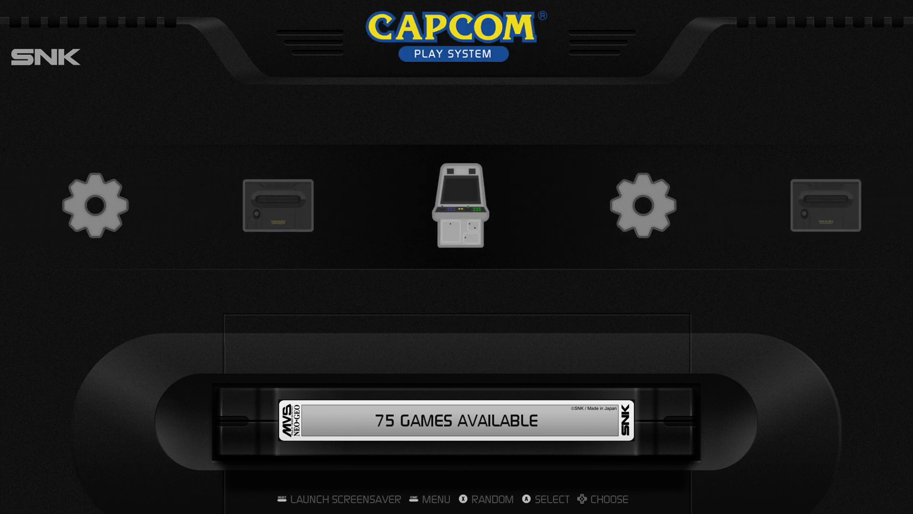
key("Return")
key("Right")
key("Right")
key("Right")
key("Right")
key("Right")
key("Right")
key("Right")
key("Right")
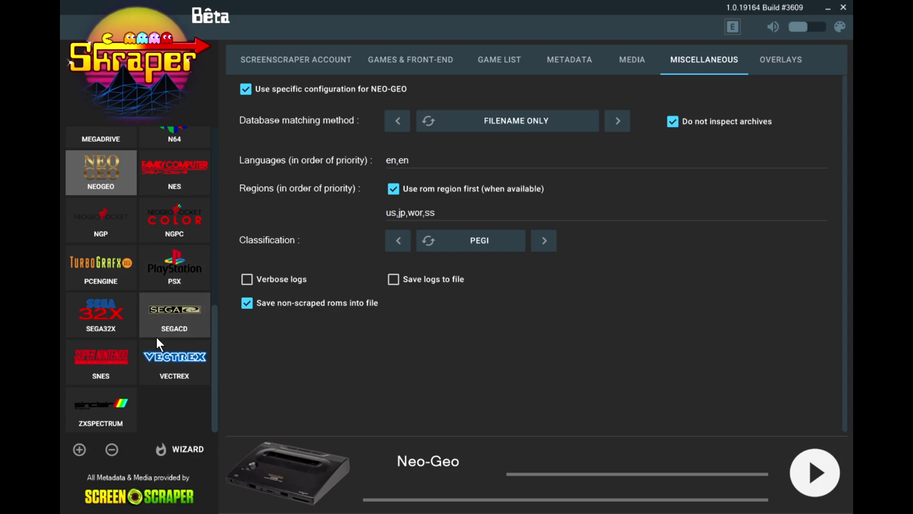
- Switch to Skraper and add Capcom Classics from the supported arcade systems
scroll(155, 335, "up", 10)
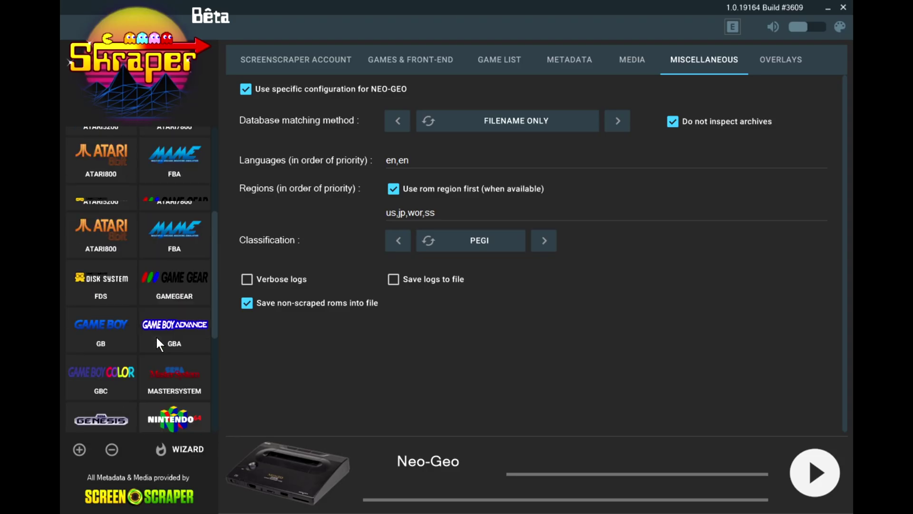
scroll(145, 226, "down", 5)
scroll(144, 229, "down", 3)
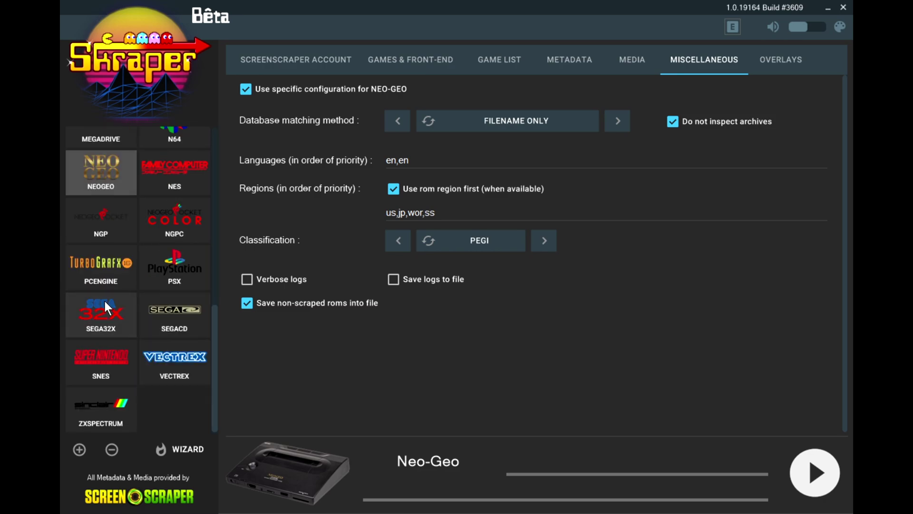
left_click(76, 450)
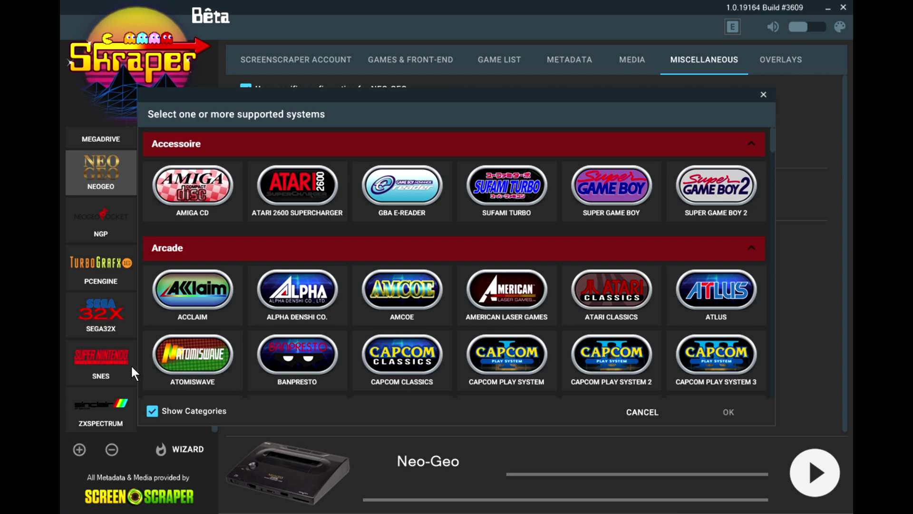
left_click(402, 358)
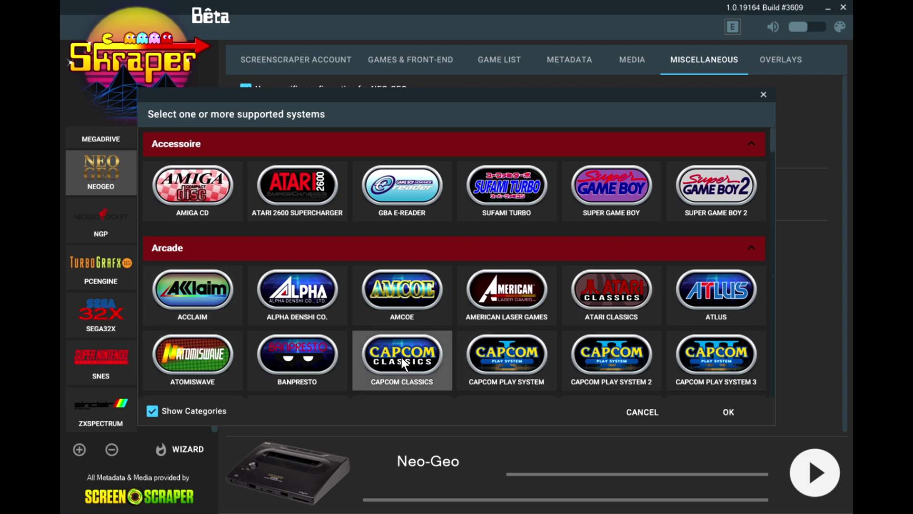
left_click(729, 414)
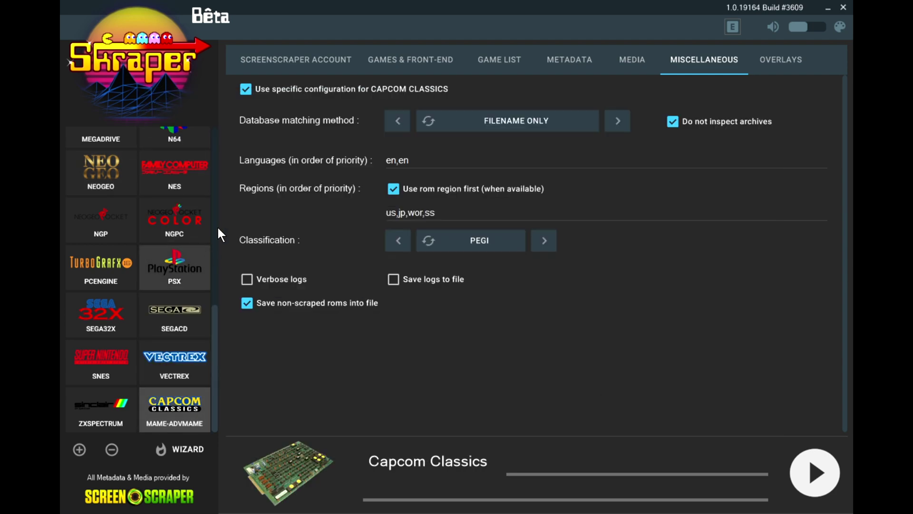
- Change the Games/Roms folder of Capcom Classics from mame-advmame to the capcom ROM folder
left_click(286, 58)
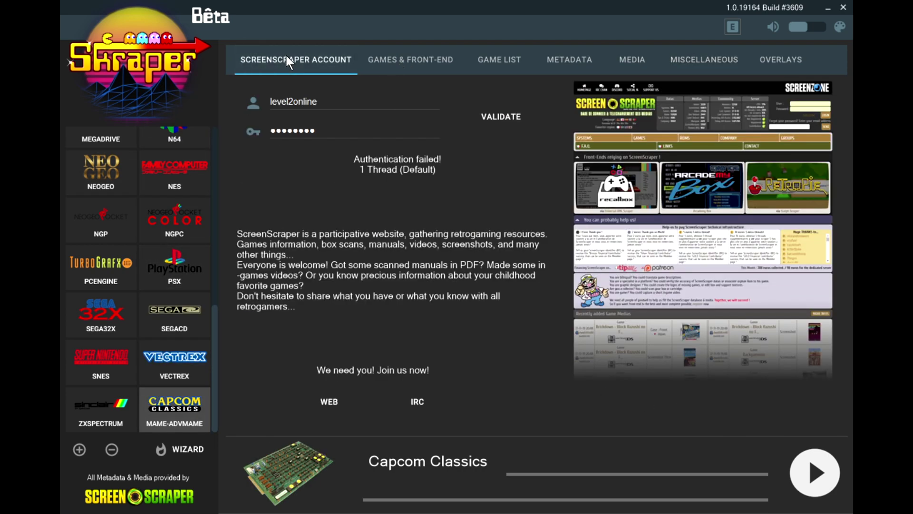
left_click(407, 61)
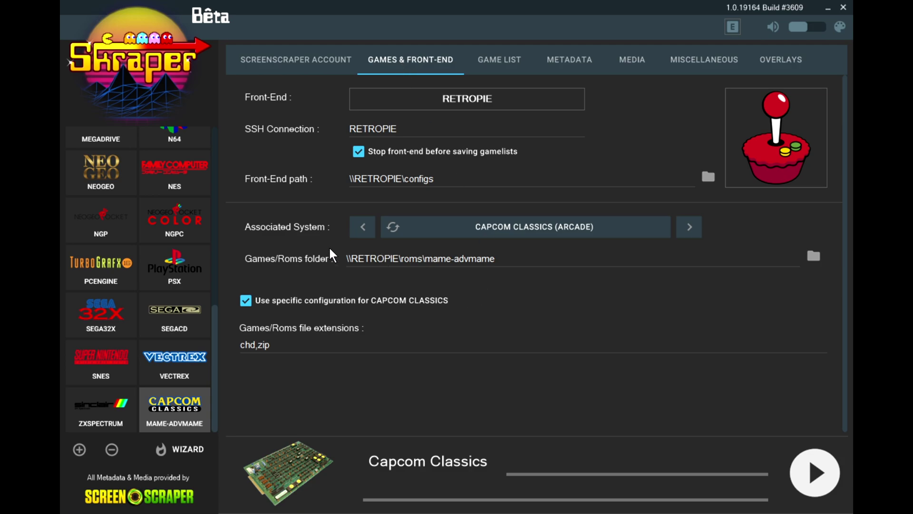
left_click_drag(426, 257, 604, 252)
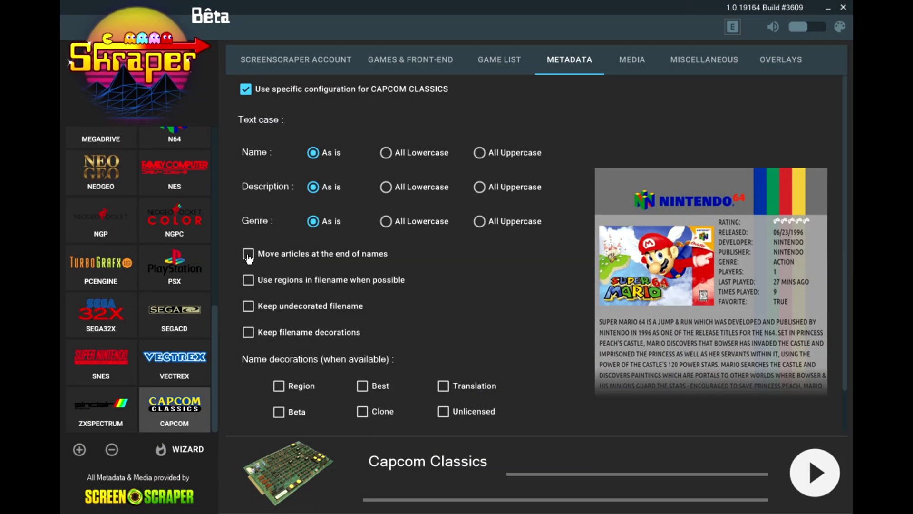
- In the Capcom Classics metadata settings, enable moving articles to the end of names
left_click(248, 254)
scroll(414, 248, "down", 1)
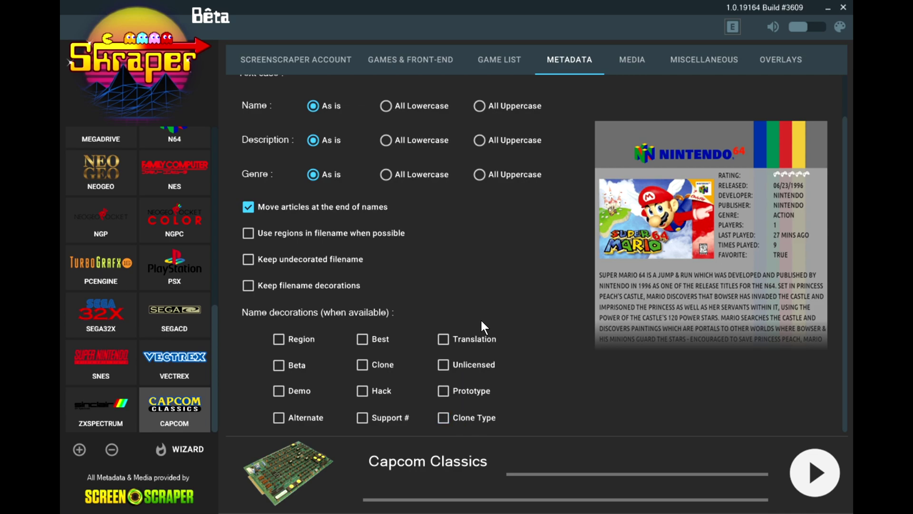
scroll(483, 326, "up", 1)
- Enable a specific media configuration for Capcom Classics and delete all of its configured media
left_click(633, 60)
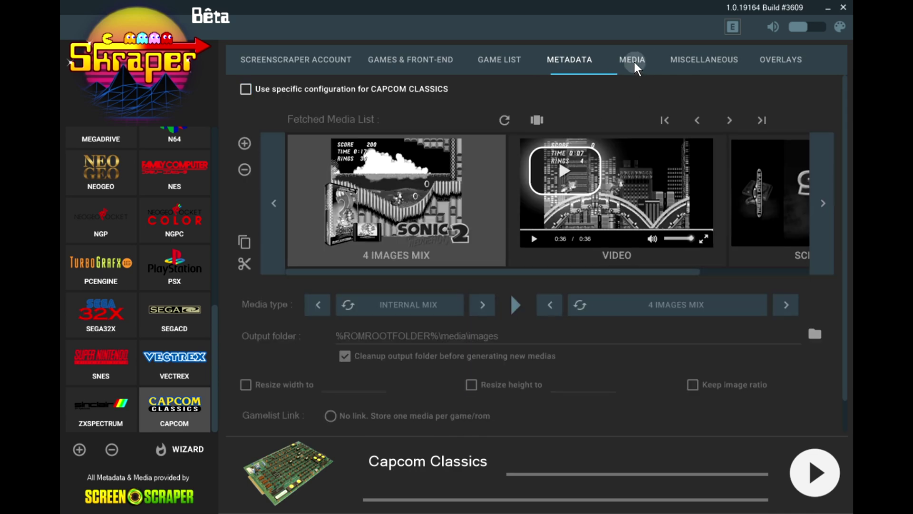
left_click(246, 91)
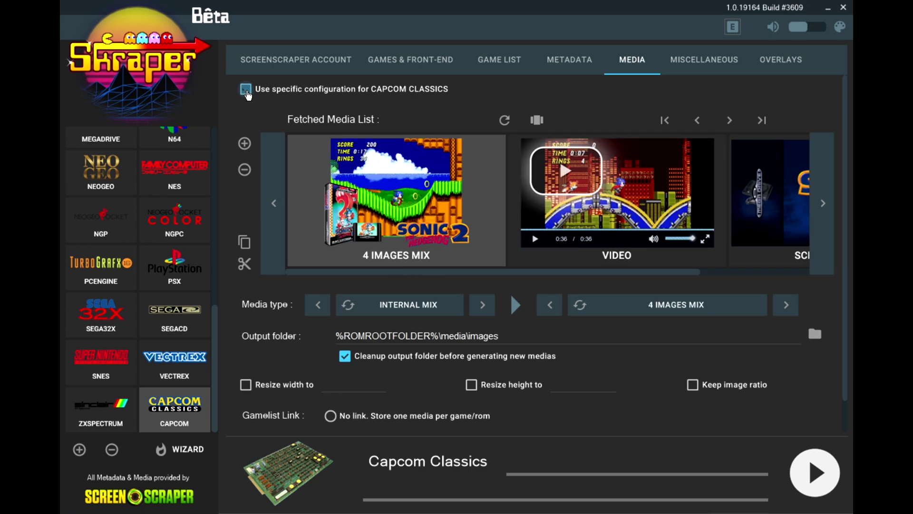
left_click(242, 263)
left_click(307, 324)
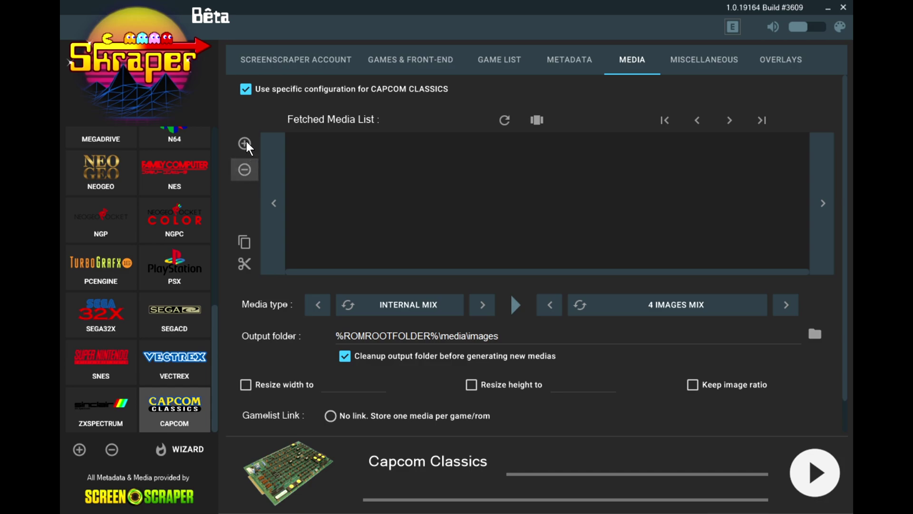
- Add one Image entry with Box 2D artwork to the Capcom Classics fetched media list and start the scrape
left_click(244, 143)
left_click(318, 304)
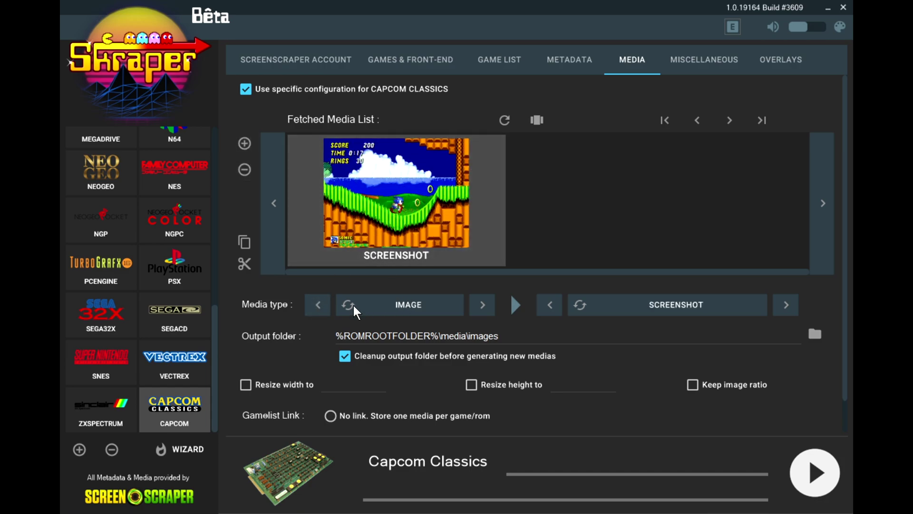
left_click(549, 305)
left_click(549, 304)
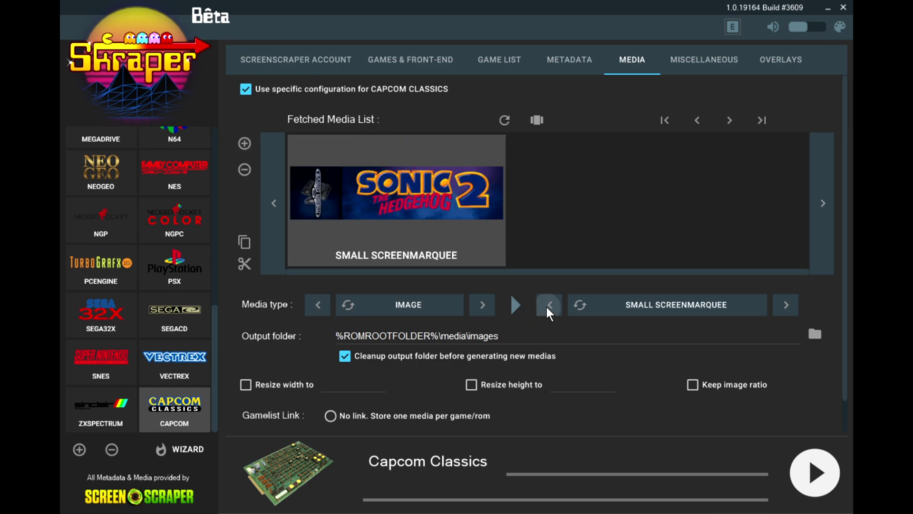
left_click(549, 304)
left_click(549, 305)
left_click(549, 305)
left_click(550, 305)
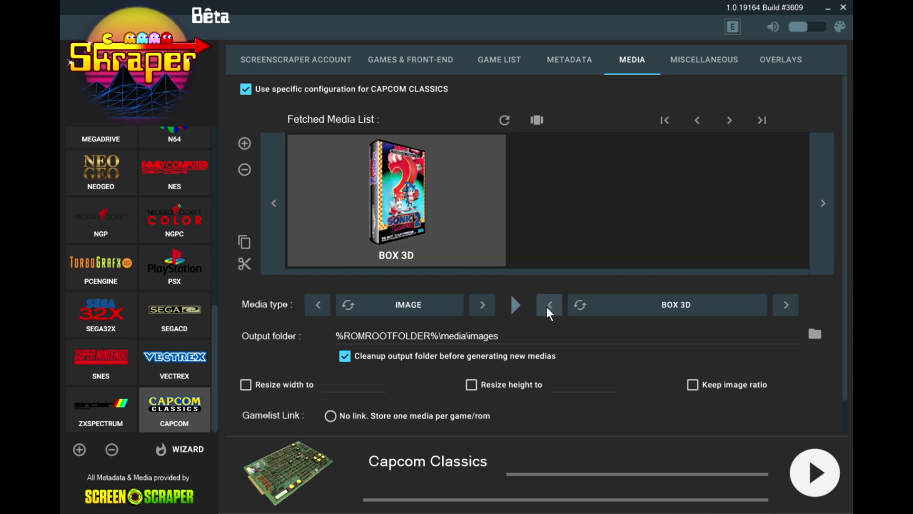
left_click(549, 305)
left_click(550, 305)
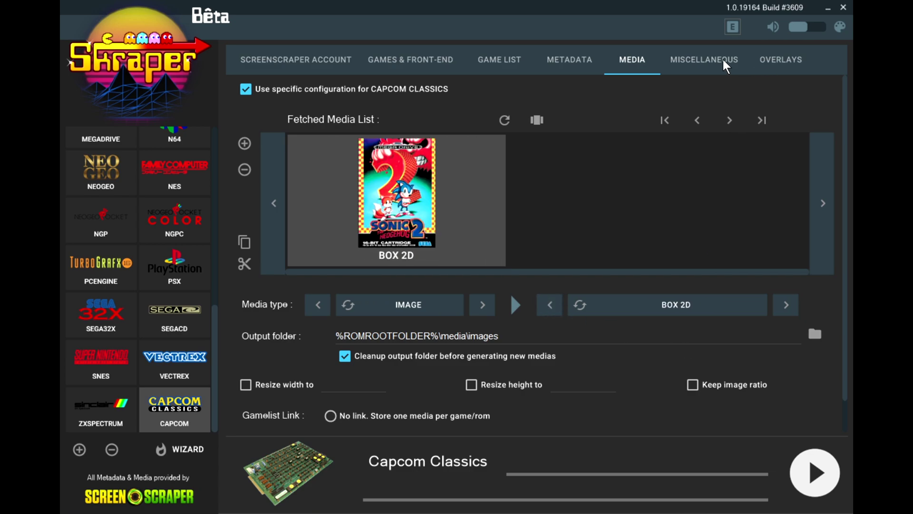
left_click(813, 472)
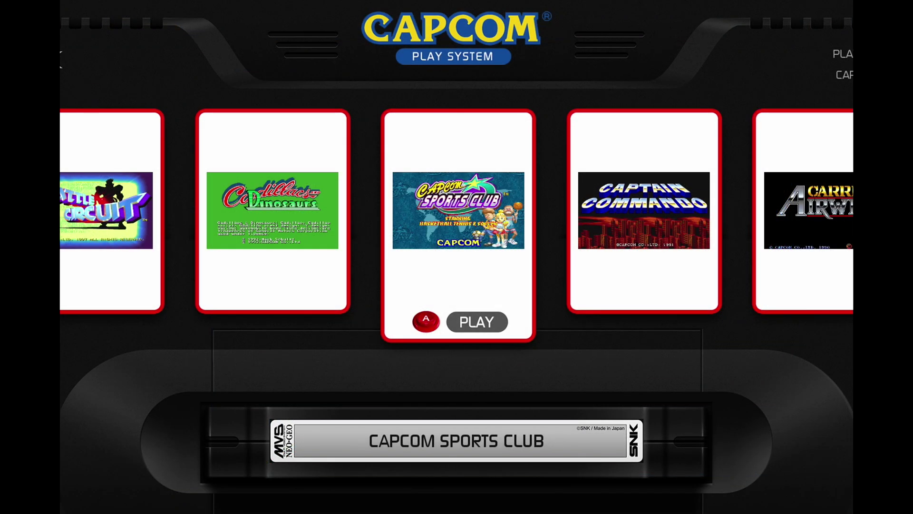
- Switch back to EmulationStation and restart it to load the scraped Capcom artwork
key("Return")
key("Down")
key("Down")
key("Down")
key("Down")
key("Down")
key("Down")
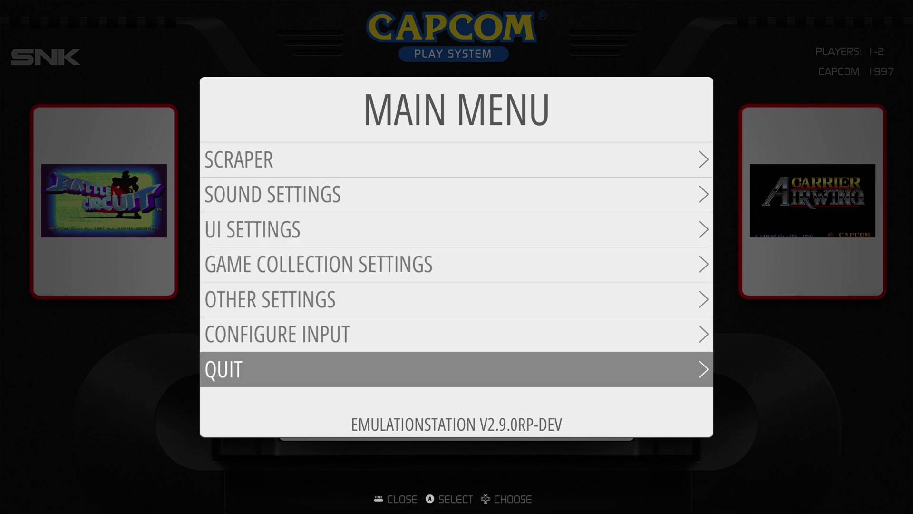
key("Return")
key("Return")
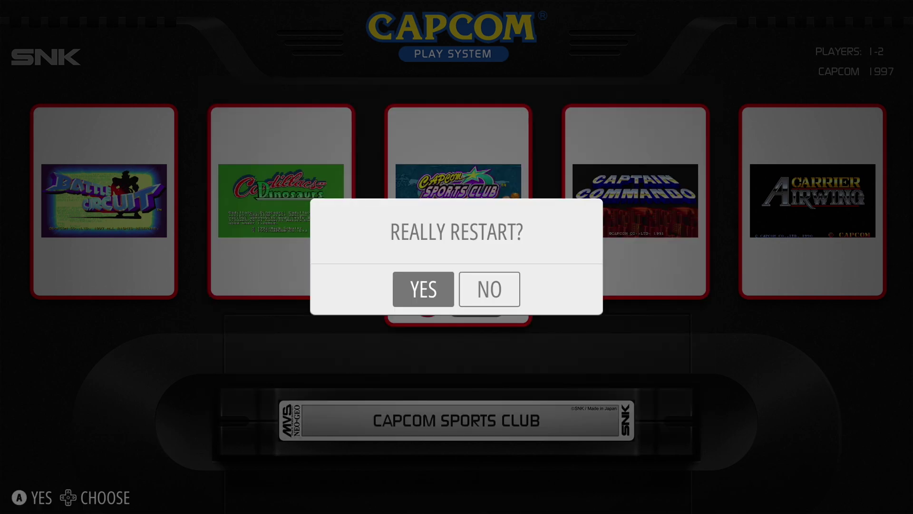
key("Return")
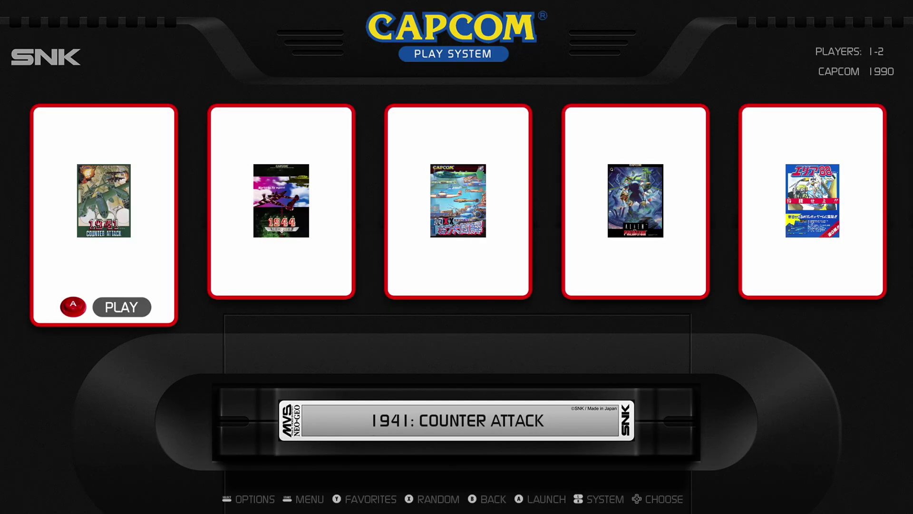
- Browse through the Capcom Play System game grid to examine the newly scraped Box 2D artwork
key("Right")
key("Right")
key("Right")
key("Right")
key("Right")
key("Right")
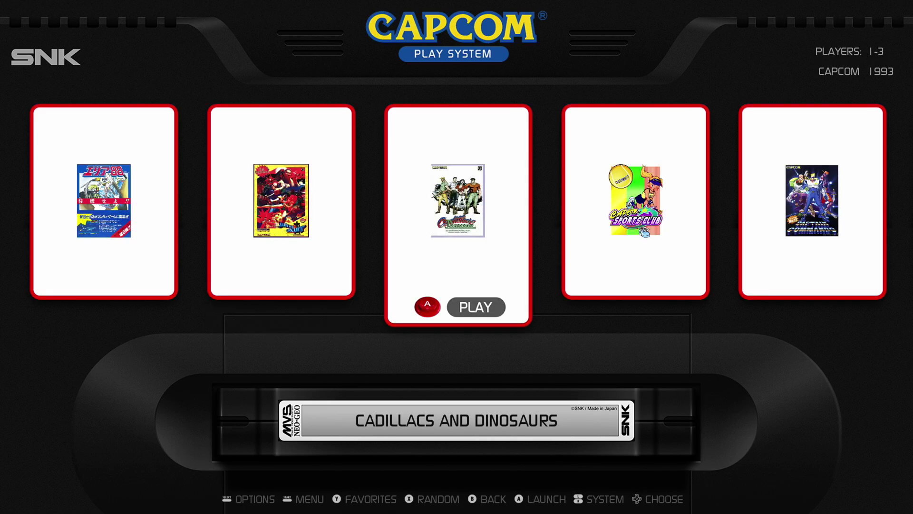
key("Right")
key("Right")
key("Right")
key("Right")
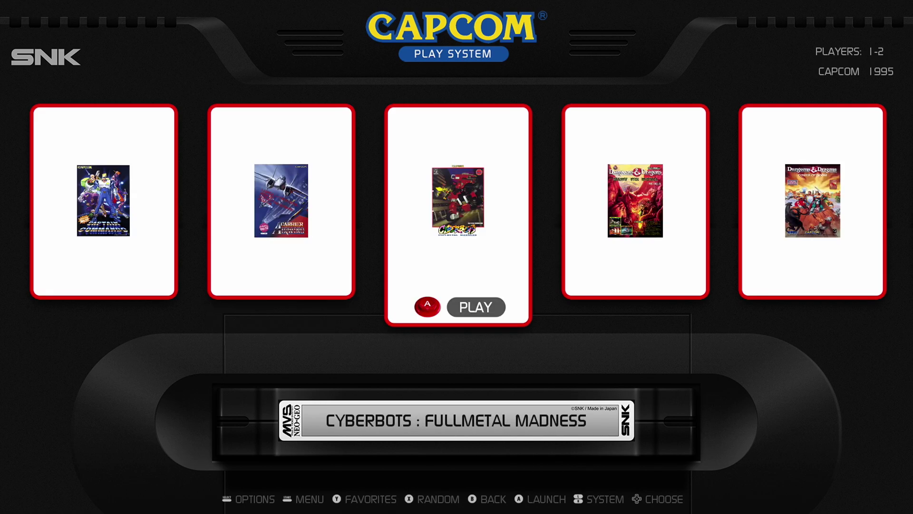
key("Right")
key("Right")
key("Right")
key("Right")
key("Right")
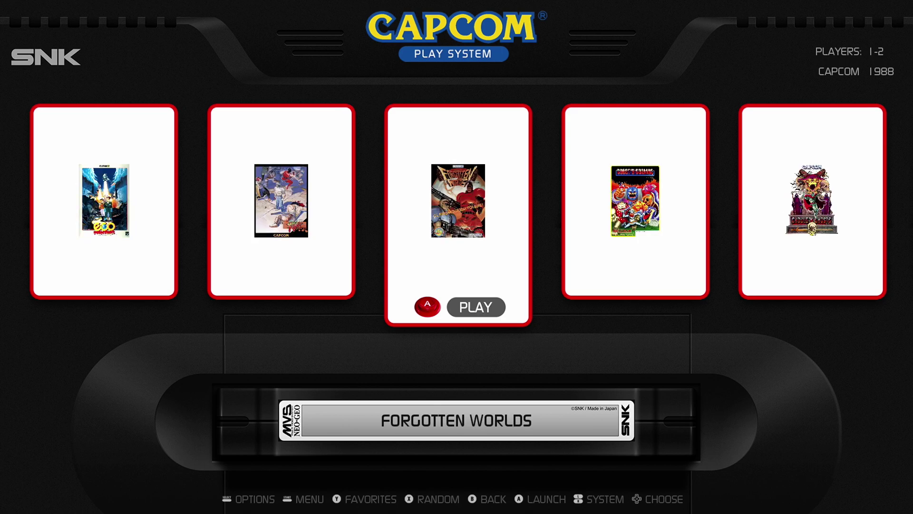
- Move back through the Capcom Play System games to Eco Fighters to examine the size of its tile artwork
key("Left")
key("Left")
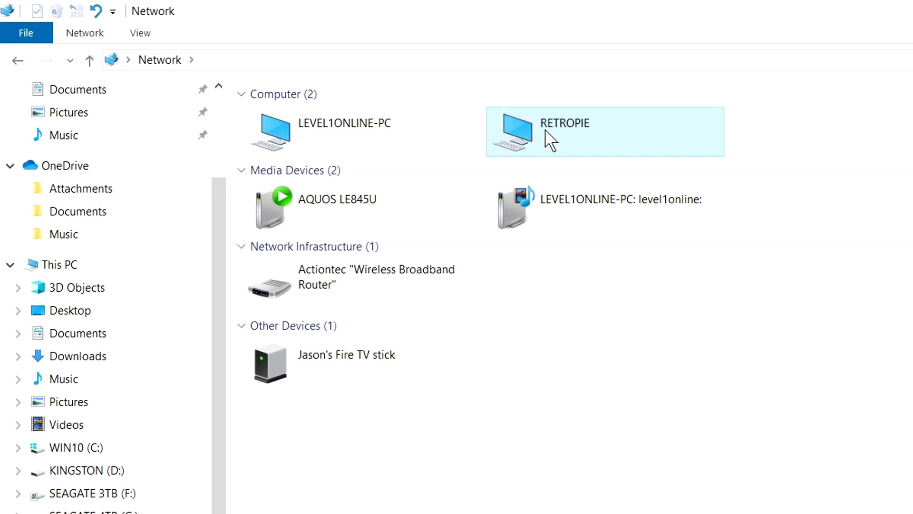
- Switch to File Explorer and open the RETROPIE network folder configs/all/emulationstation/themes/NeoGeoClassic/capcom
double_click(550, 138)
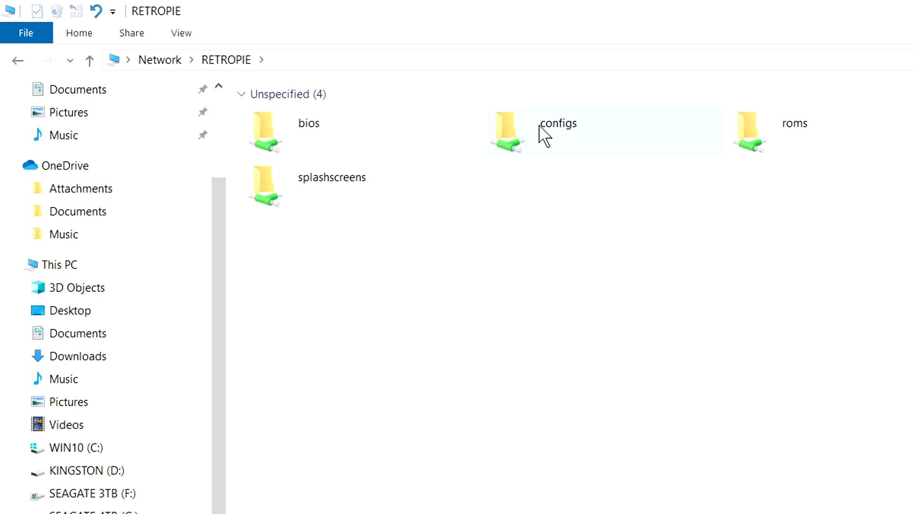
double_click(550, 135)
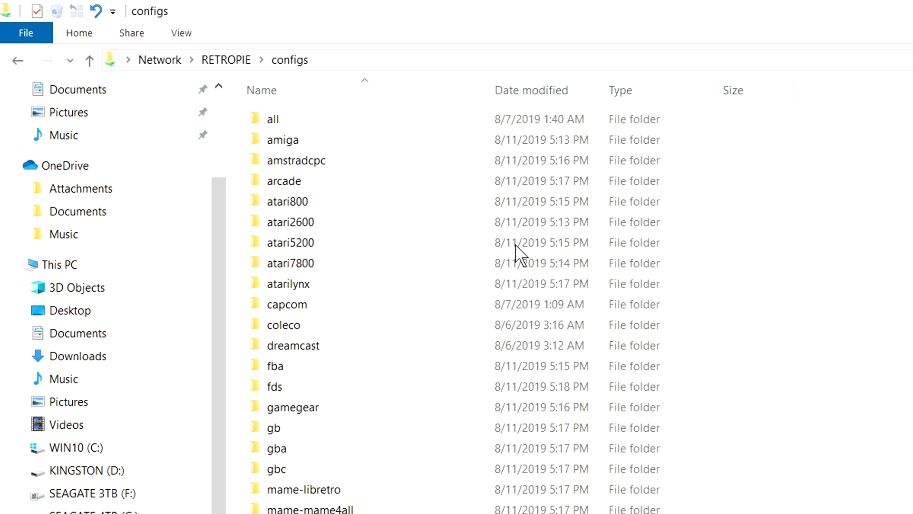
double_click(274, 117)
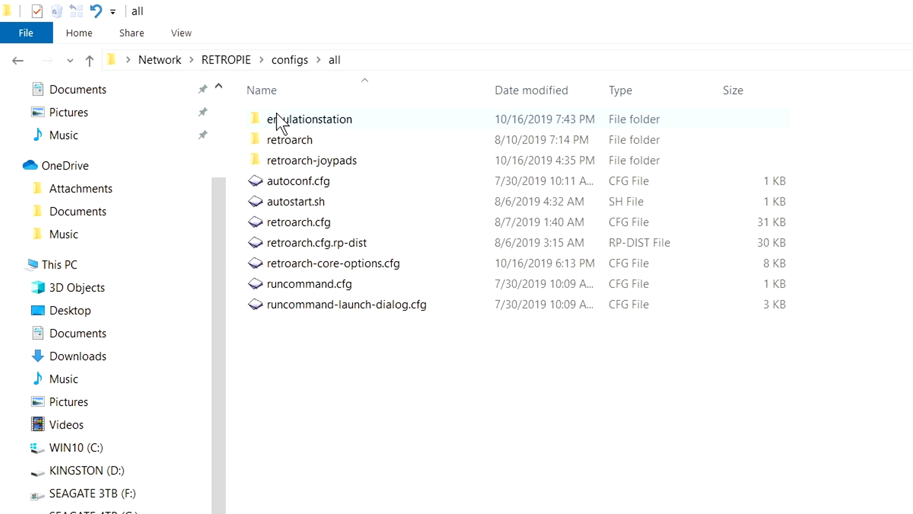
double_click(315, 119)
double_click(301, 159)
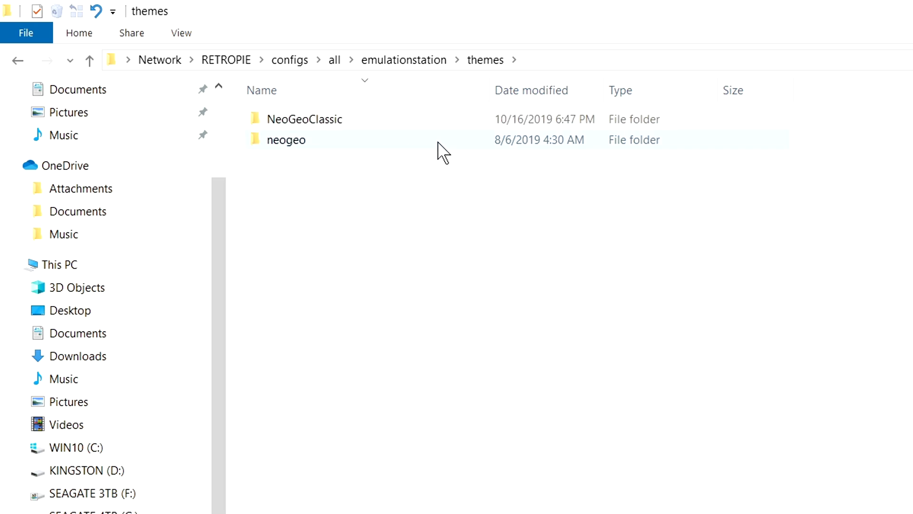
double_click(318, 125)
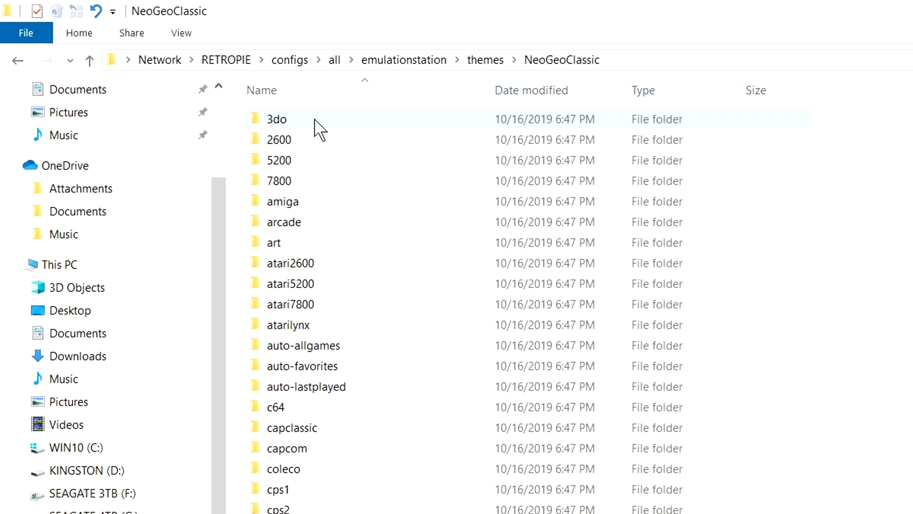
double_click(319, 451)
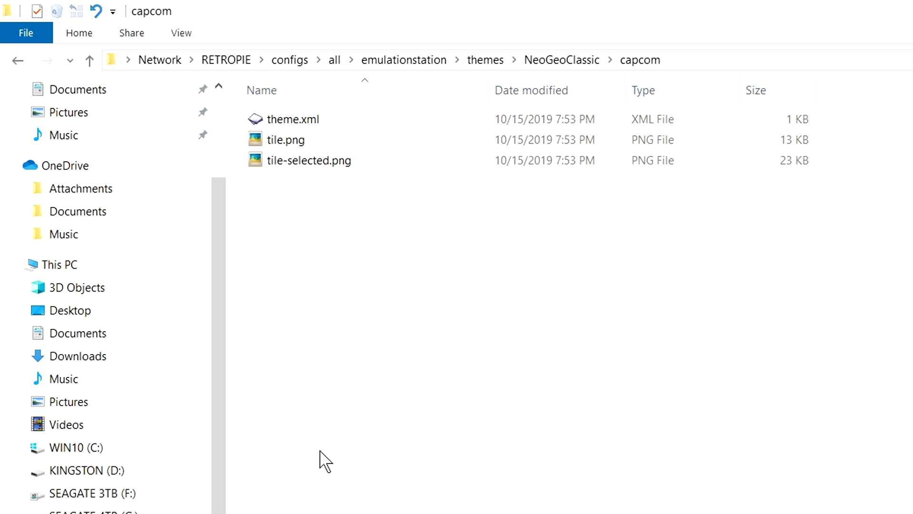
- Open the capcom folder's theme.xml in Notepad++ and set the default gridtile padding to 12 120
left_click(301, 124)
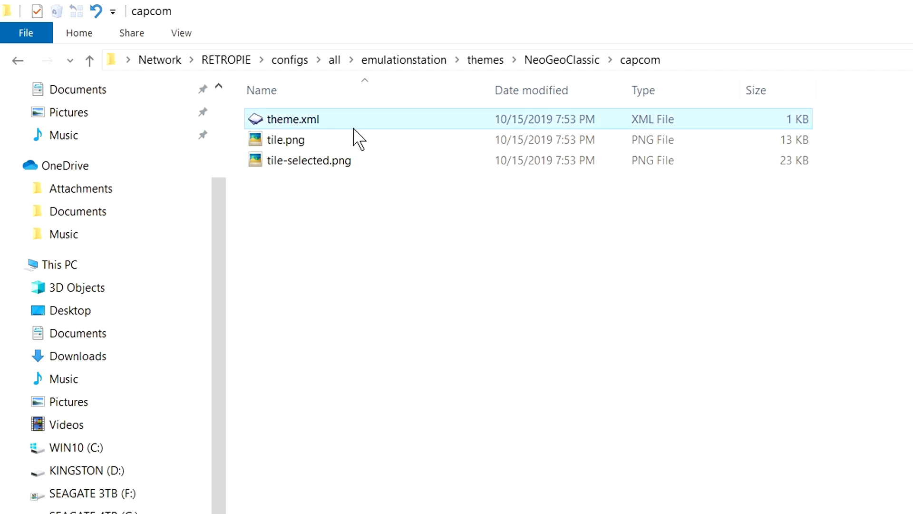
right_click(325, 120)
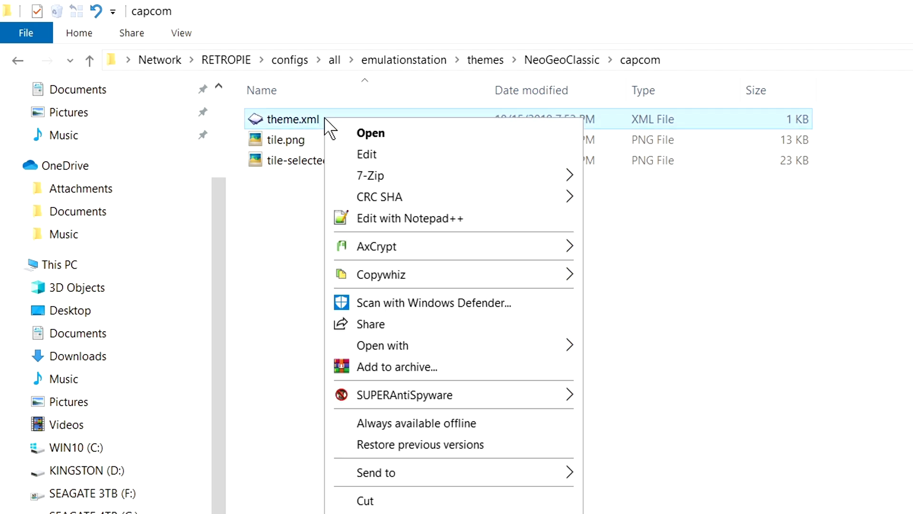
left_click(370, 222)
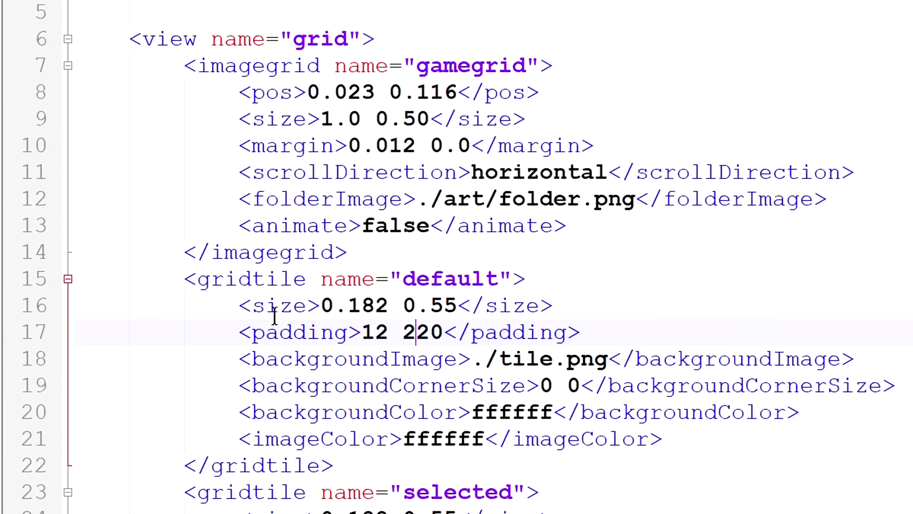
left_click(407, 353)
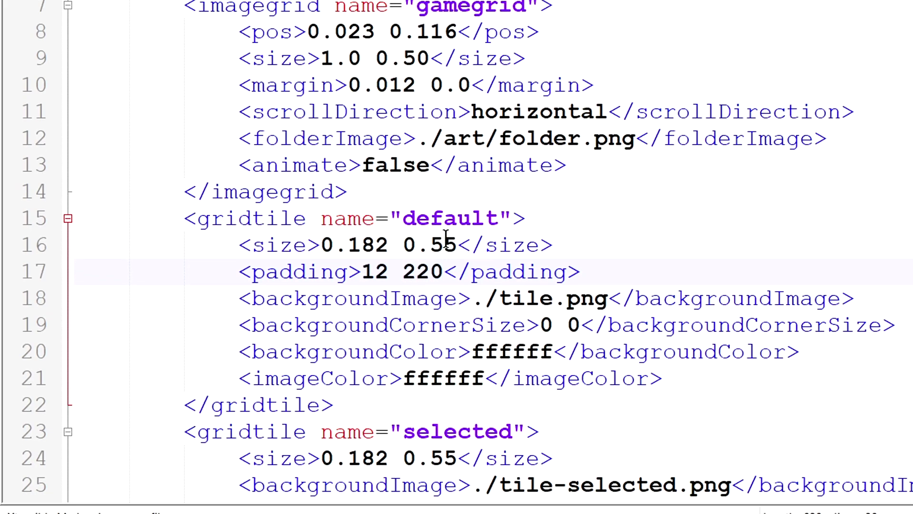
key("BackSpace")
type("1")
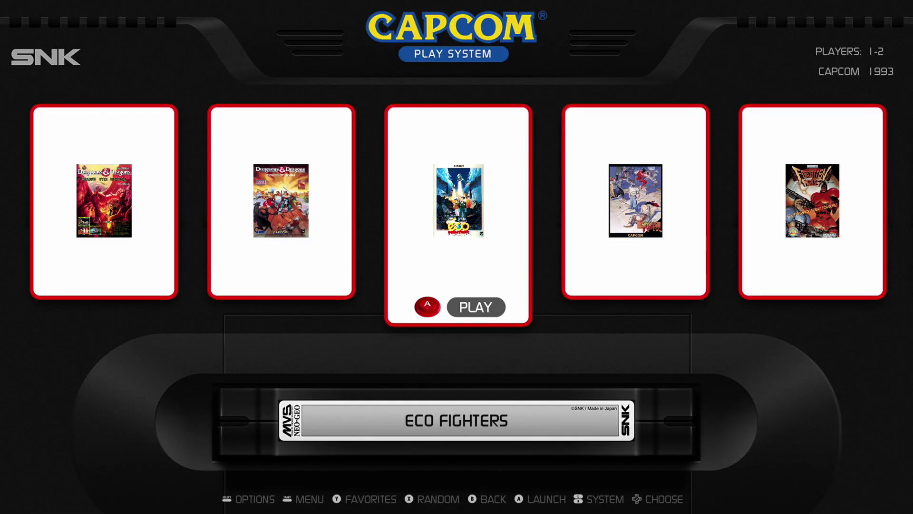
- Switch back to EmulationStation and restart it to load the edited Capcom theme file
key("Return")
key("Down")
key("Down")
key("Down")
key("Down")
key("Down")
key("Down")
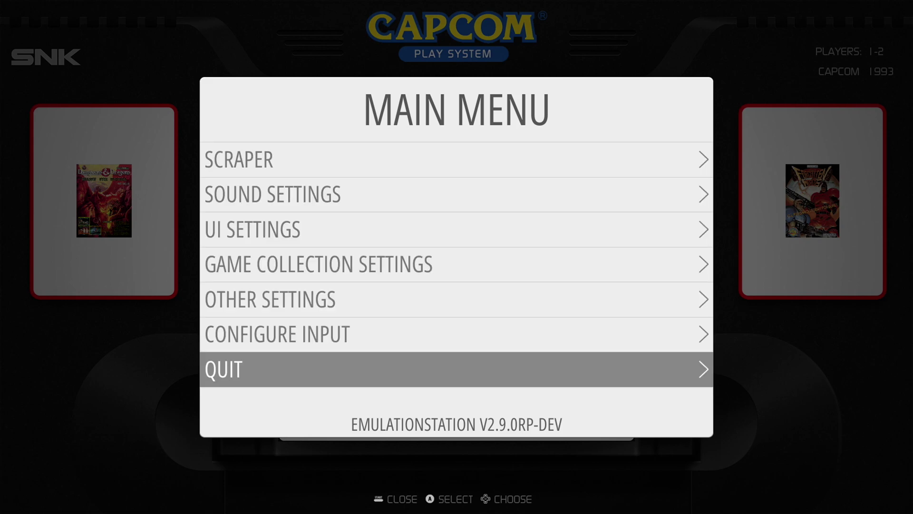
key("Return")
key("Return")
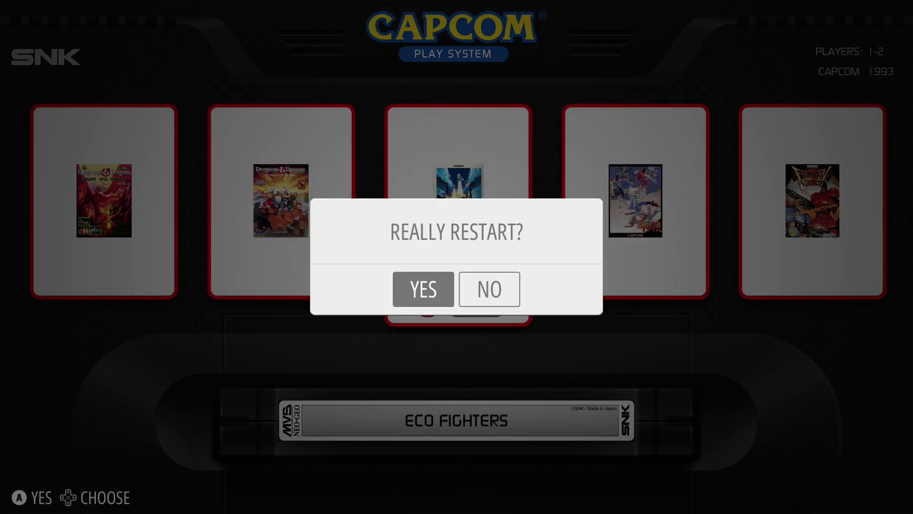
key("Return")
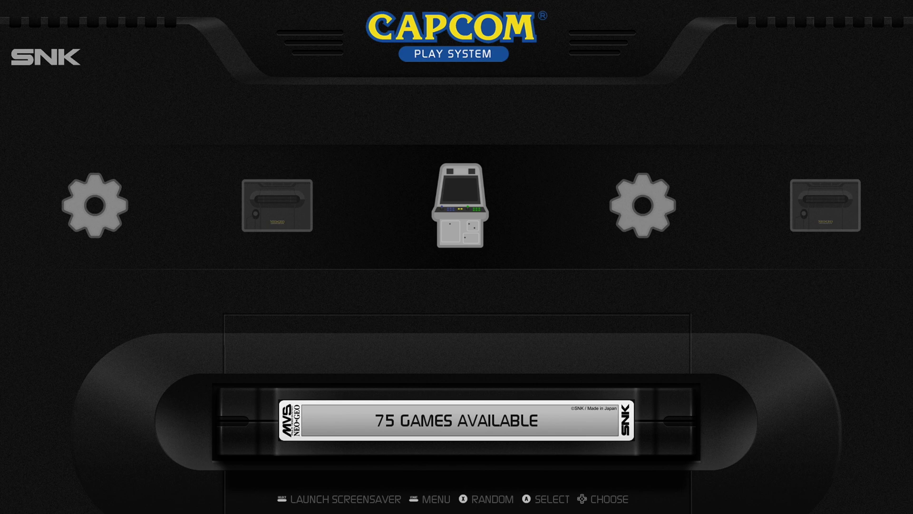
- Open the Capcom Play System game grid and browse its games to examine the resized artwork
key("Return")
key("Right")
key("Right")
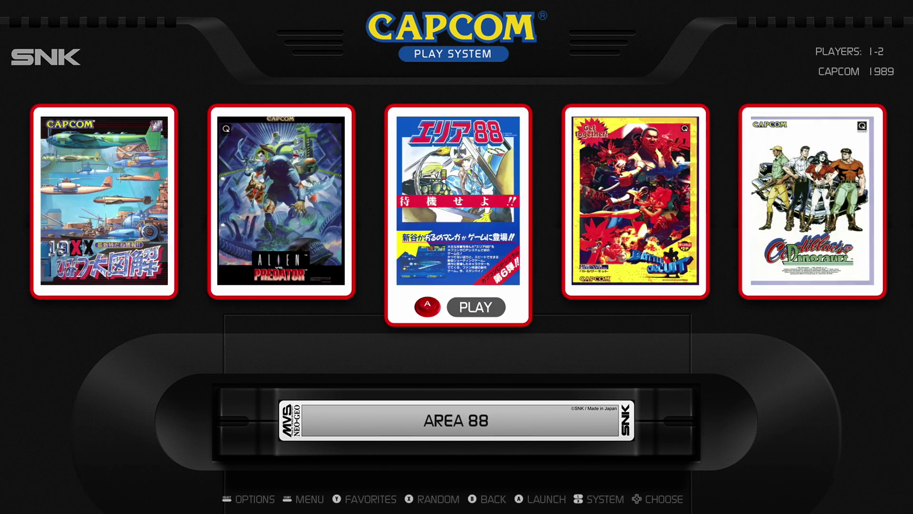
key("Right")
key("Right")
key("Right")
key("Right")
- Go to the RetroPie Settings system and browse its icon grid to examine the themed icons and labels
key("Page_Down")
key("Left")
key("Left")
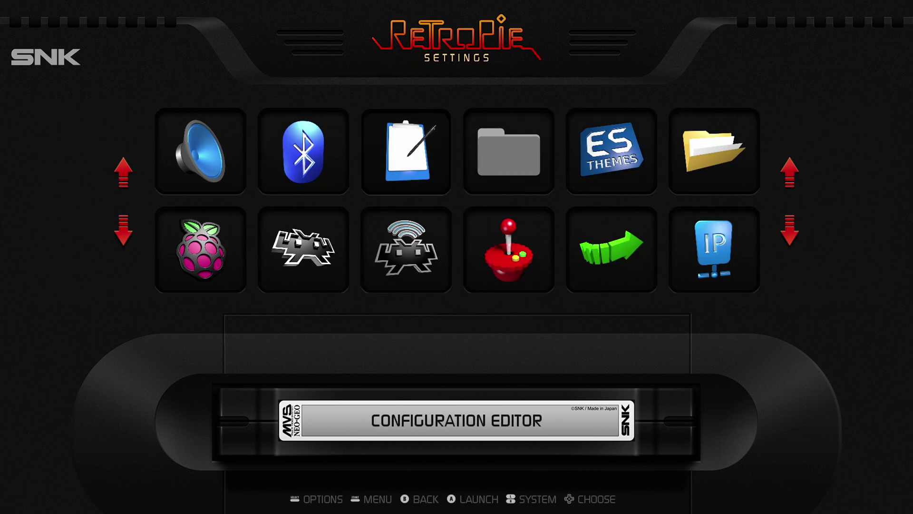
key("Left")
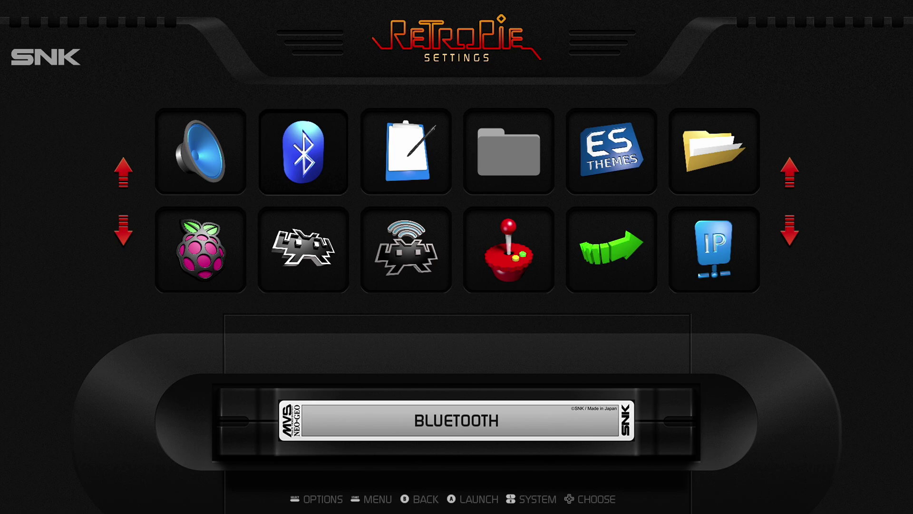
key("Right")
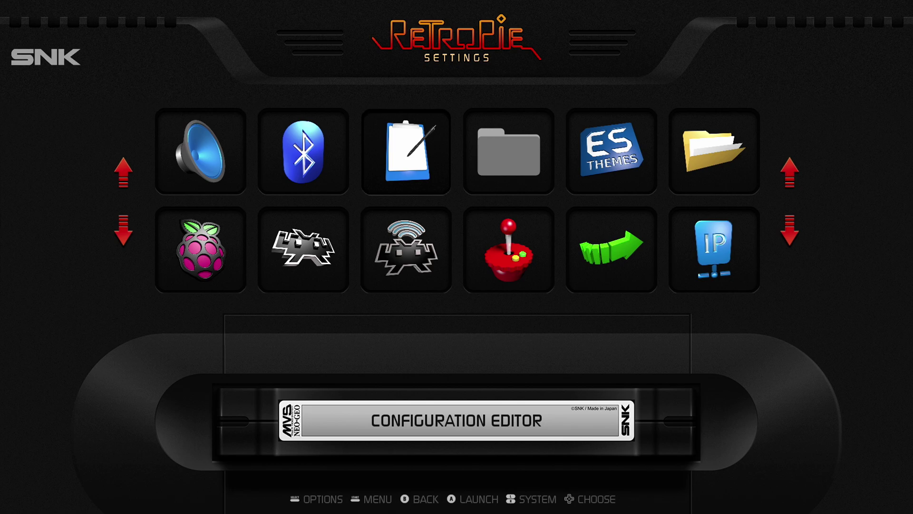
key("Right")
key("Right")
key("Right")
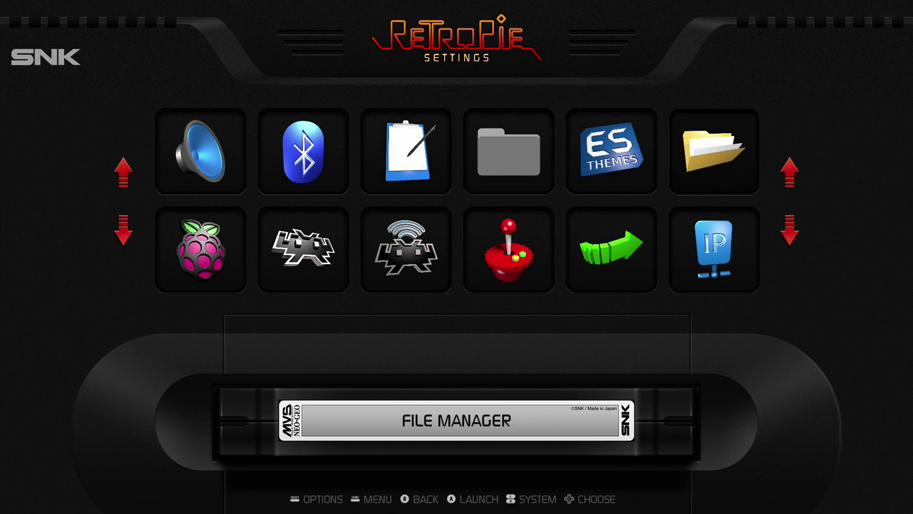
key("Down")
key("Left")
key("Left")
key("Left")
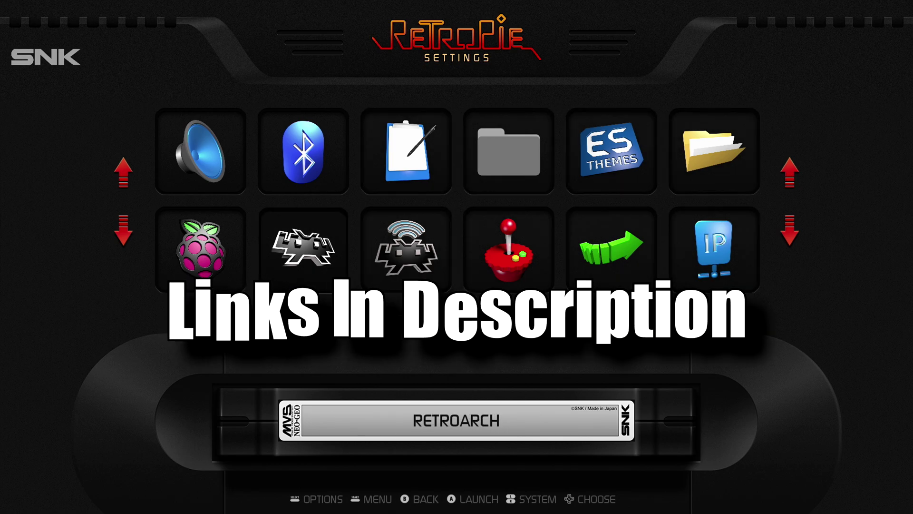
key("Left")
key("Up")
key("Right")
key("Right")
key("Right")
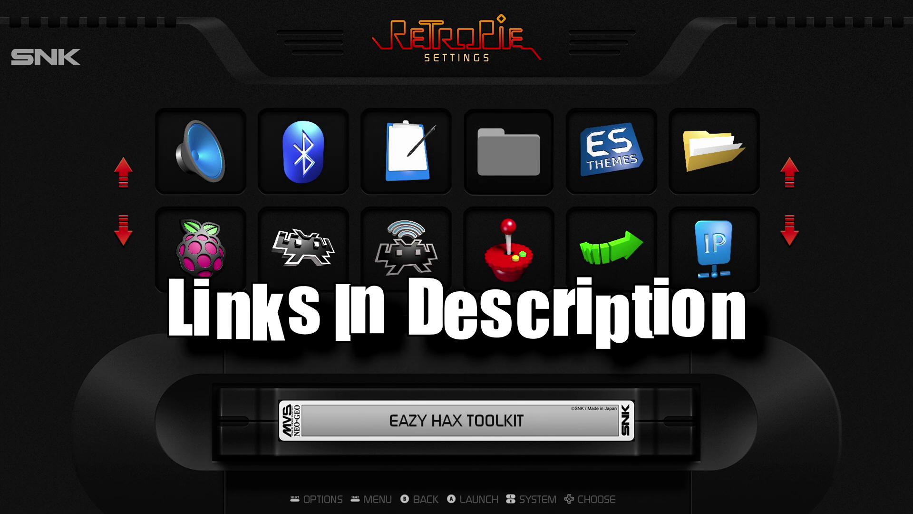
key("Right")
key("Right")
key("Down")
key("Left")
key("Left")
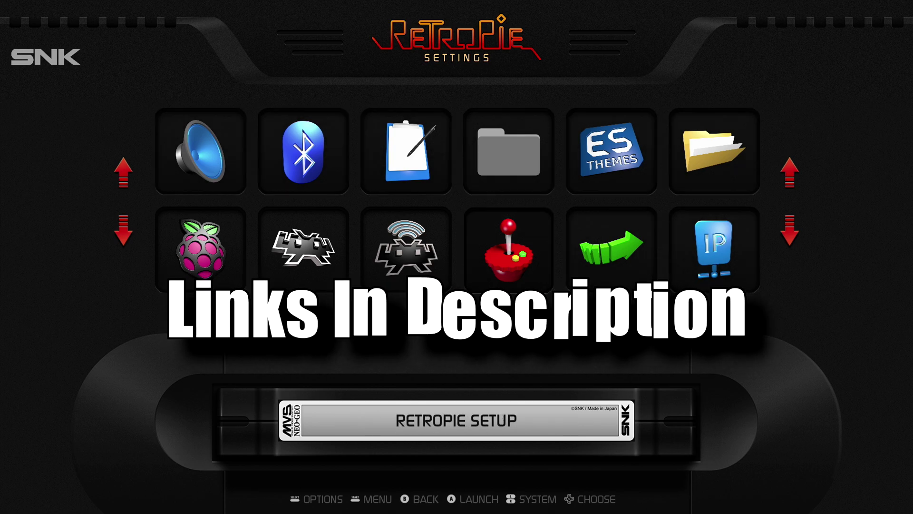
key("Left")
key("Up")
key("Right")
key("Right")
key("Right")
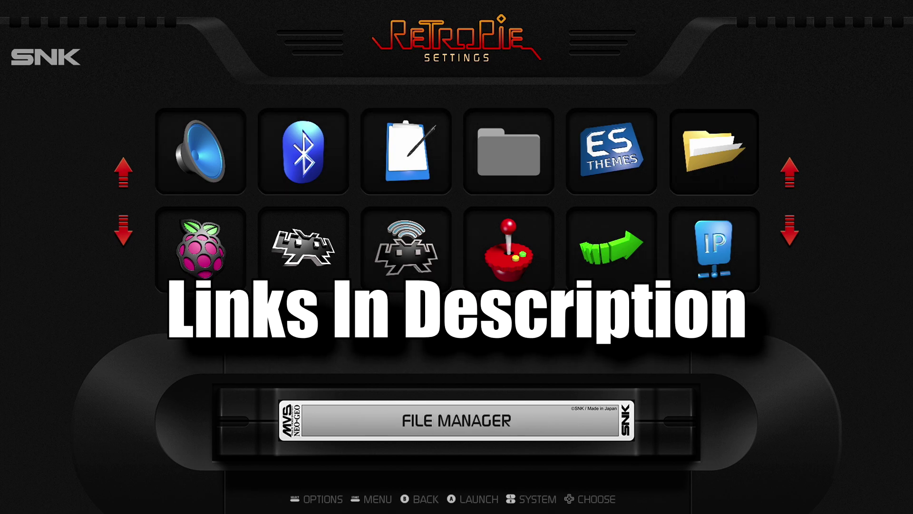
- Go to the Neo-Geo game grid and browse forward to Crossed Swords to examine the Box 2D artwork
key("Right")
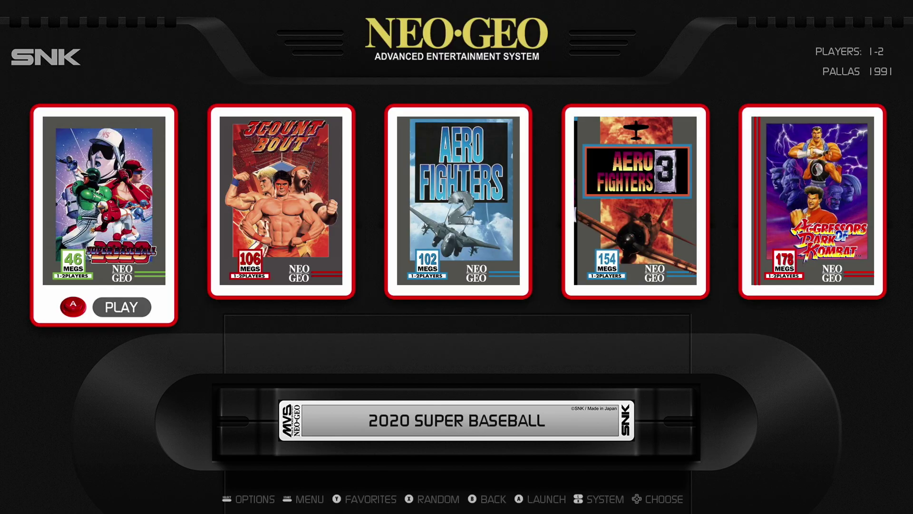
key("Right")
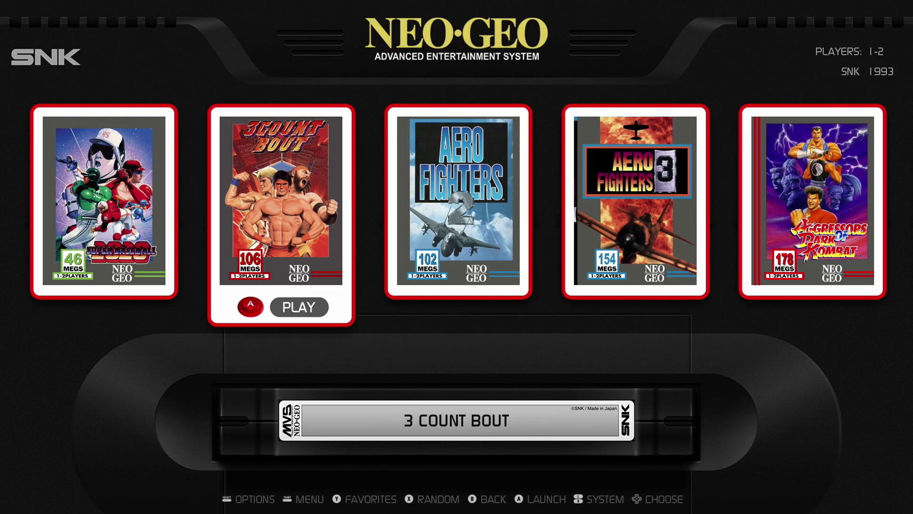
key("Right")
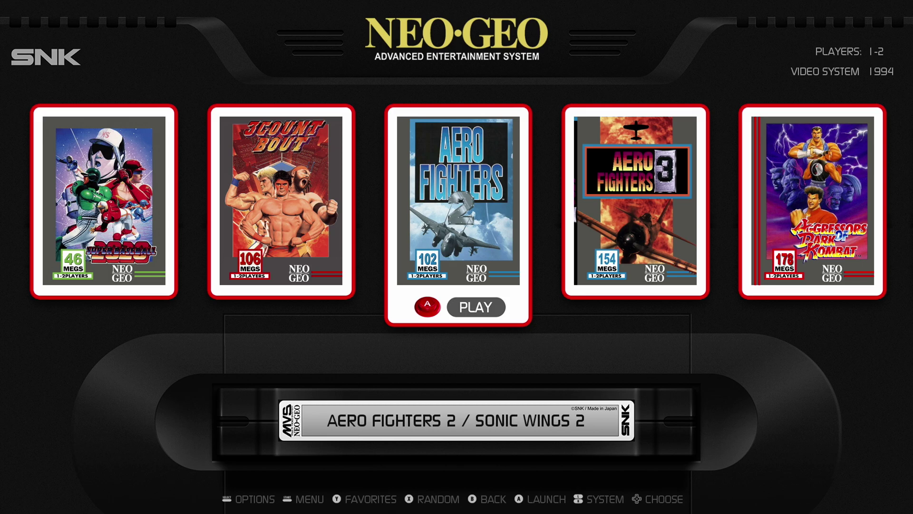
key("Right")
key("Right")
key("Right")
key("Right")
key("Right")
key("Right")
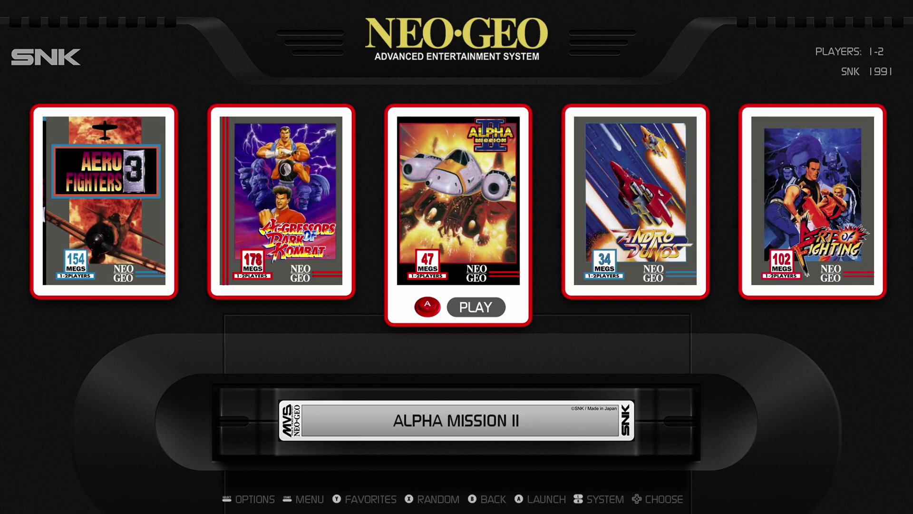
key("Right")
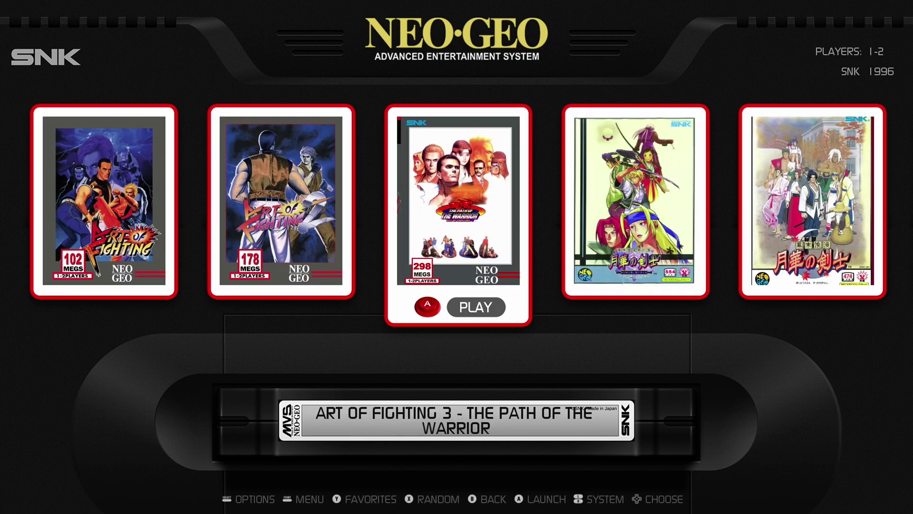
key("Right")
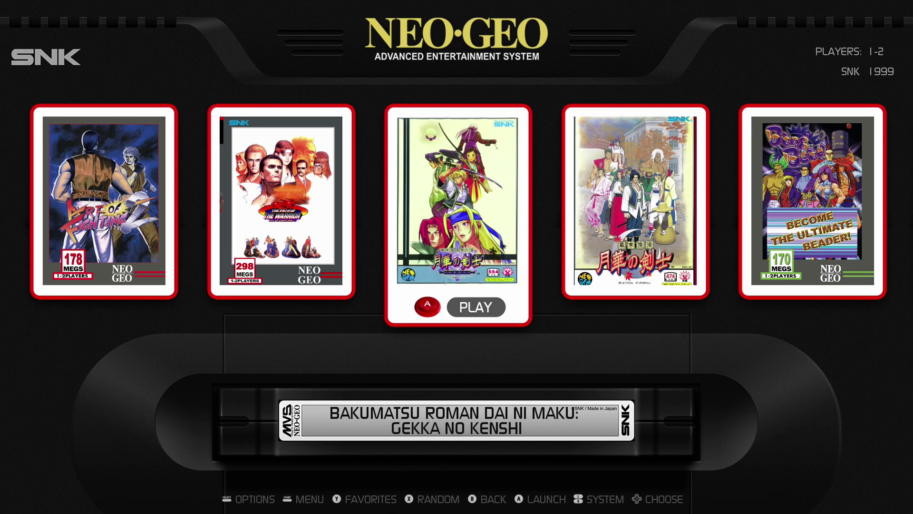
key("Right")
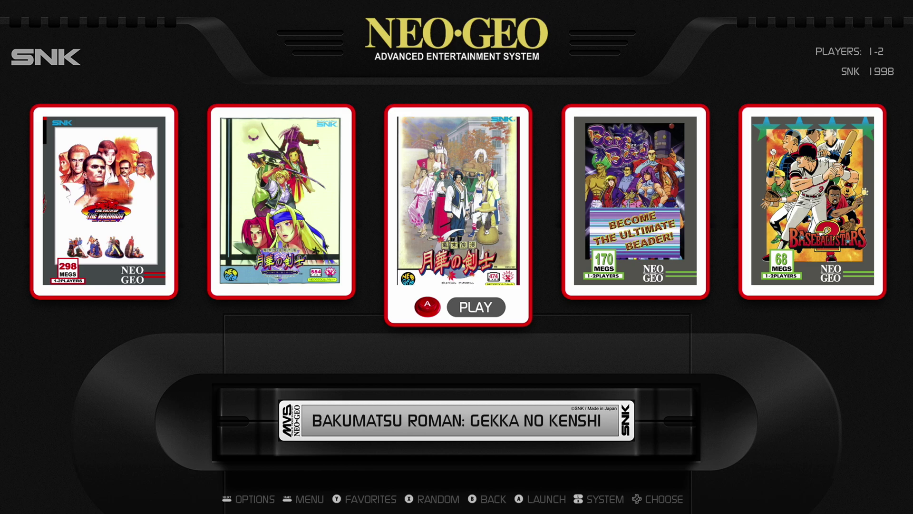
key("Right")
key("Right")
key("Right")
key("Right")
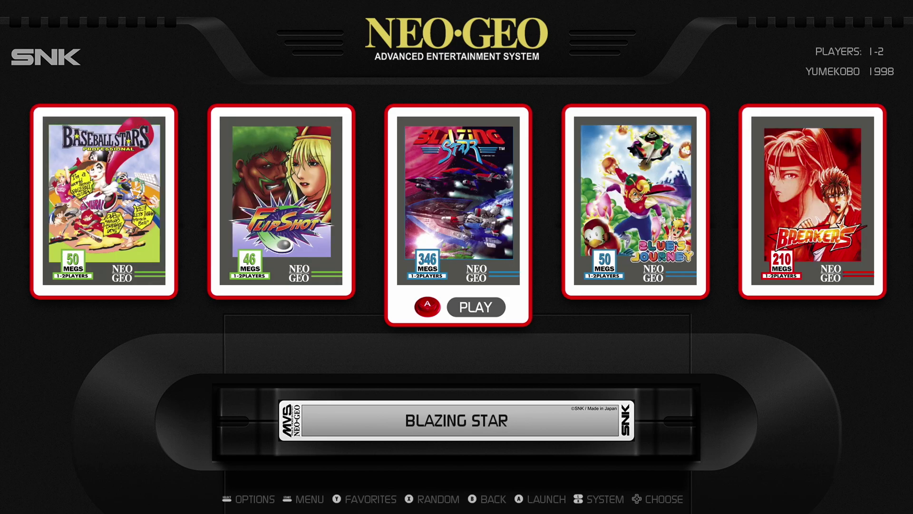
key("Right")
key("Right")
key("Right")
key("Right")
key("Right")
key("Right")
key("Right")
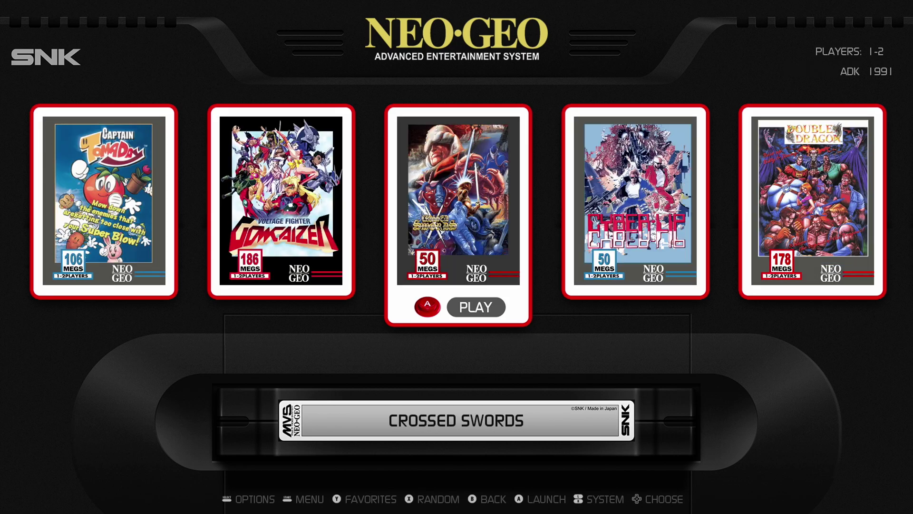
- Browse back through the Neo-Geo game grid to Bakumatsu Roman Dai Ni Maku: Gekka no Kenshi
key("Left")
key("Left")
key("Left")
key("Left")
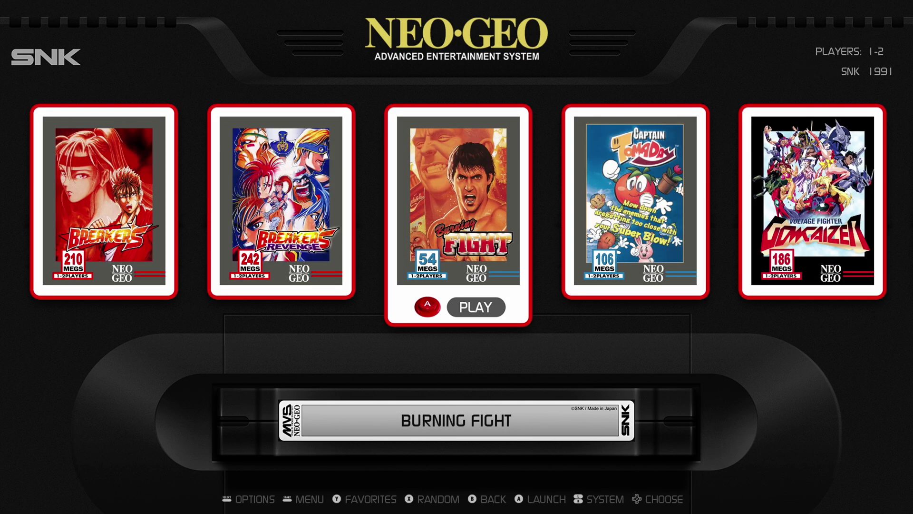
key("Left")
key("Left")
key("Left")
key("Left")
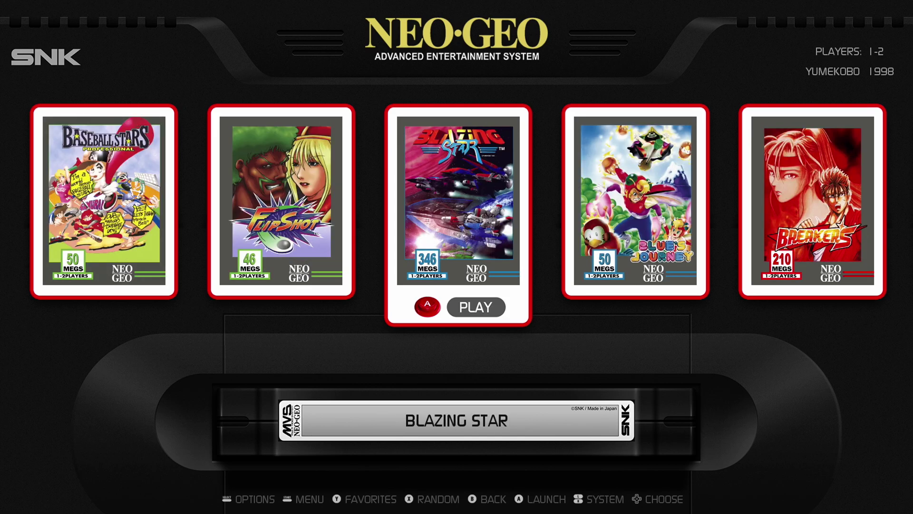
key("Left")
key("Left")
key("Left")
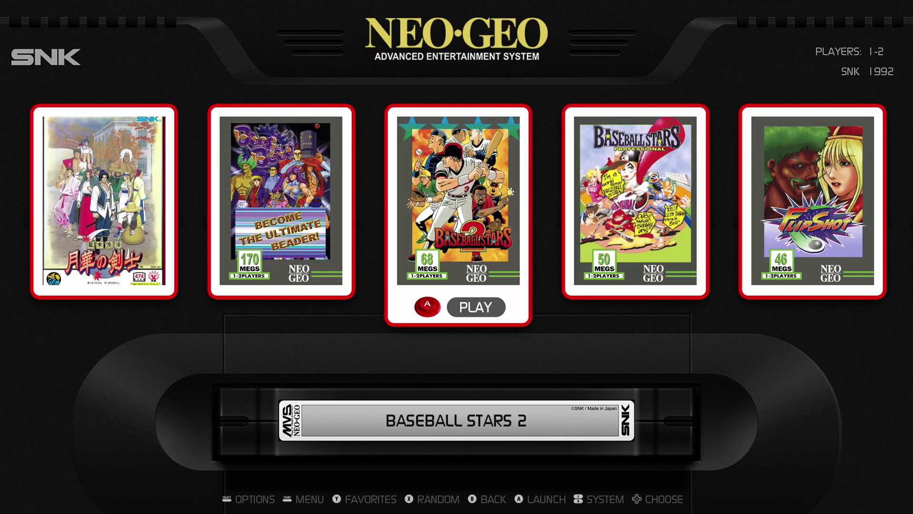
key("Left")
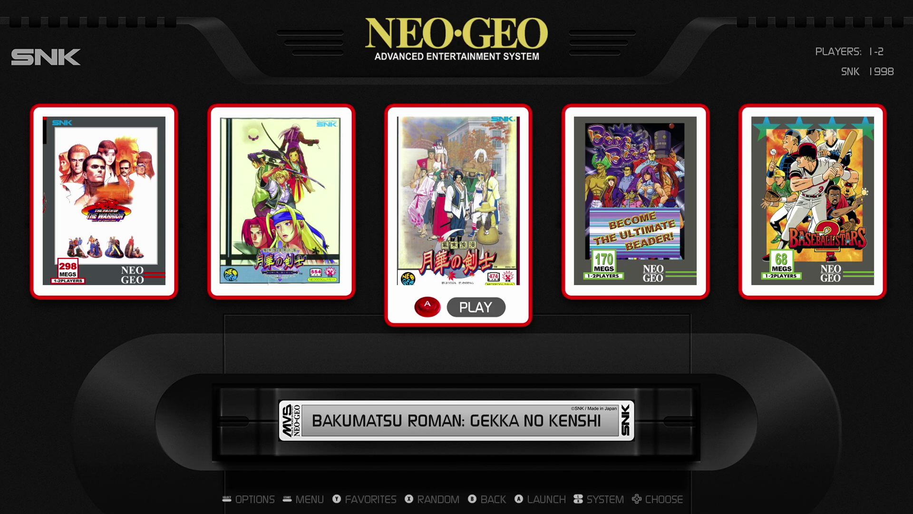
key("Left")
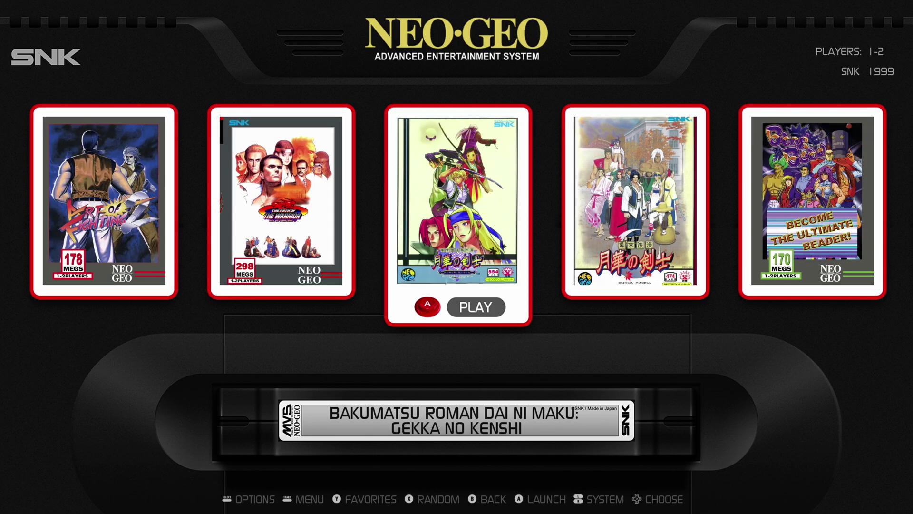